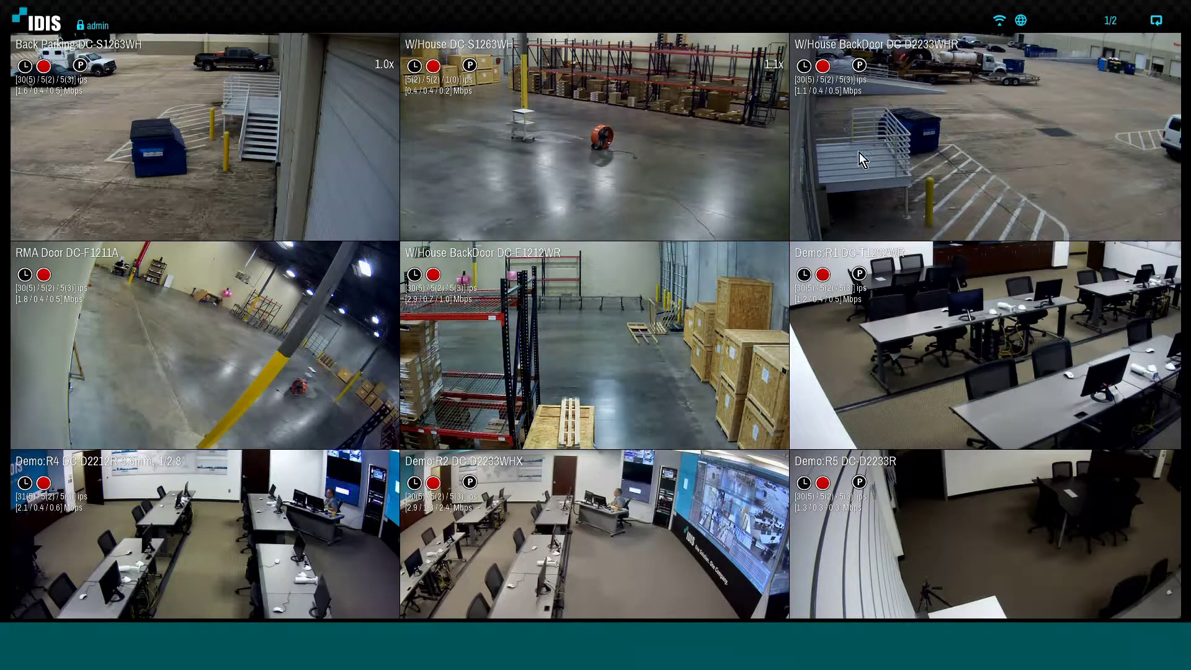
- In the general system settings, set the site name to "Dem DR6216P-S" and apply the change
click(840, 19)
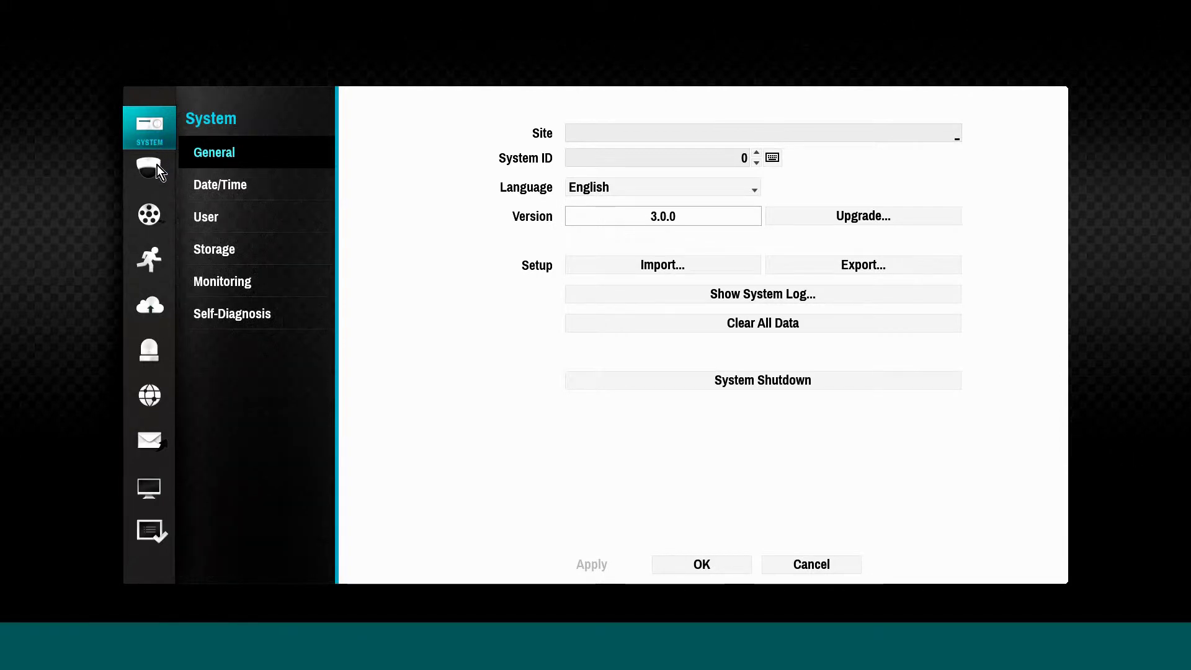
click(226, 151)
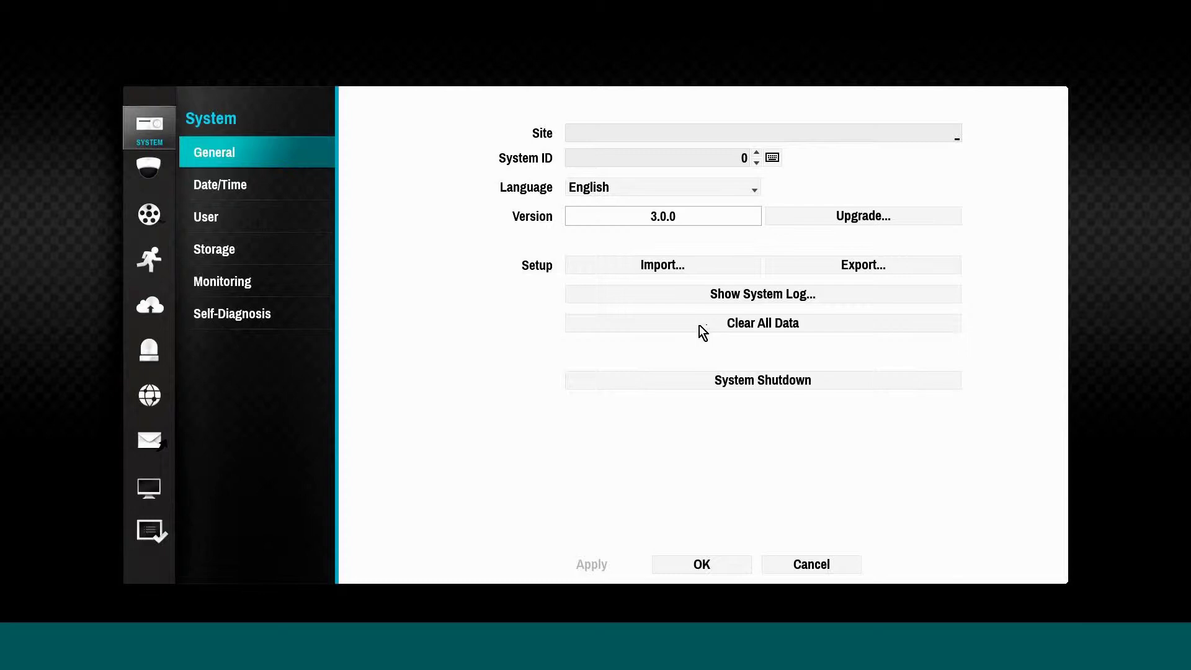
click(635, 139)
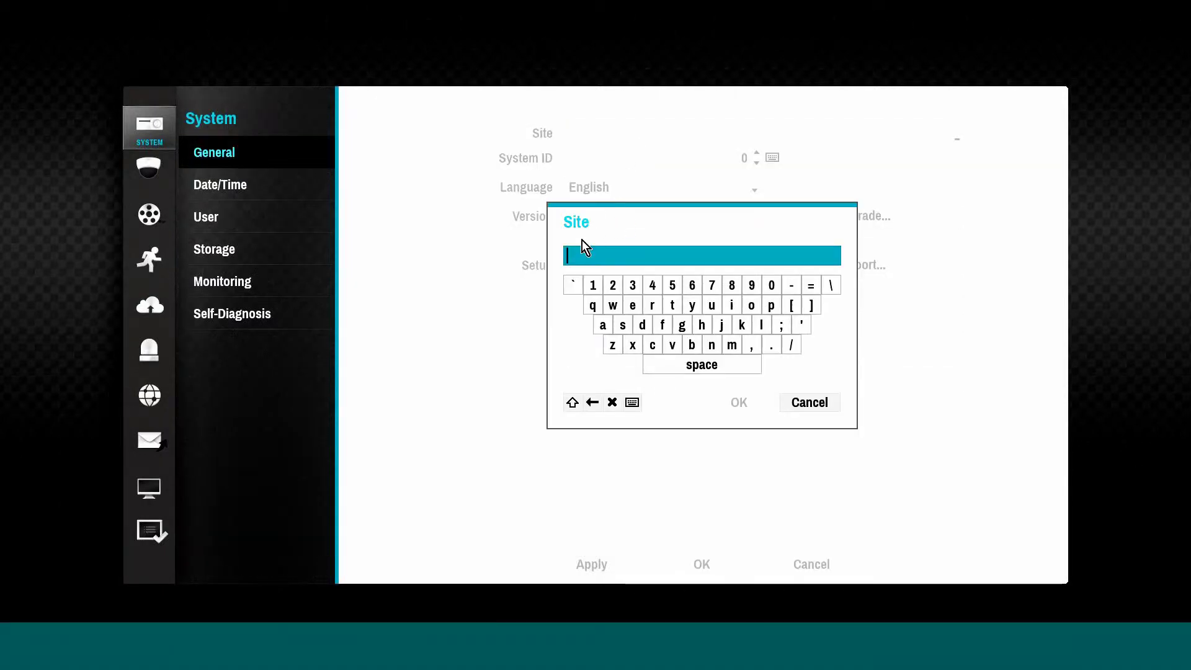
click(573, 404)
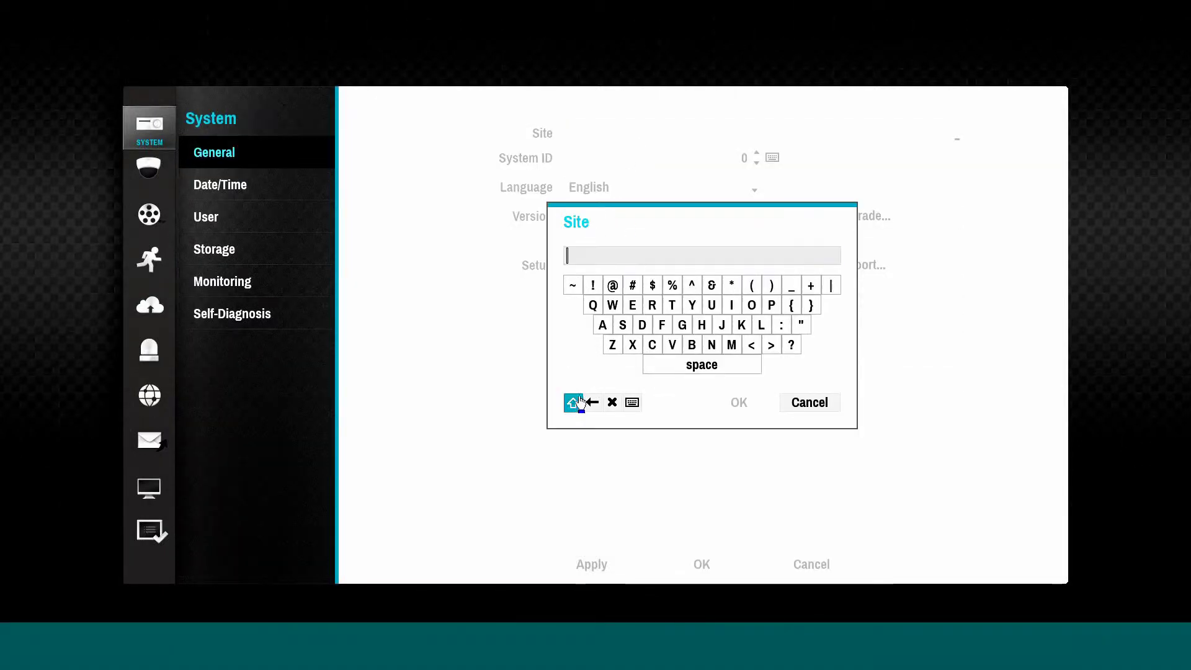
click(642, 324)
click(573, 403)
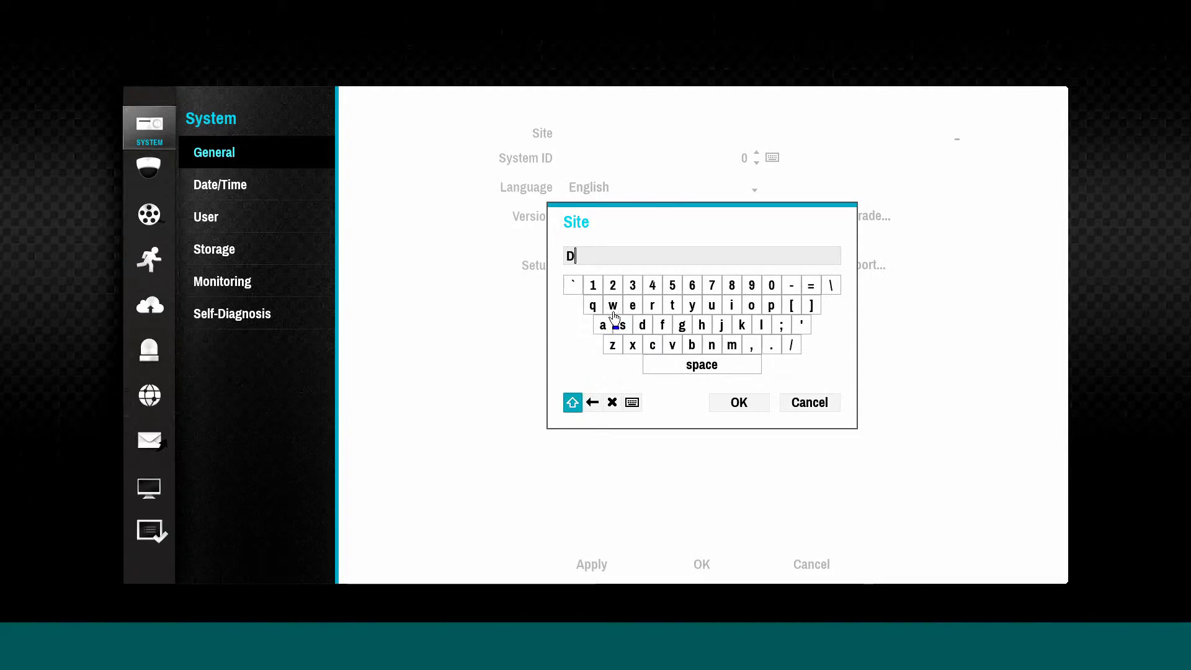
click(632, 304)
click(732, 346)
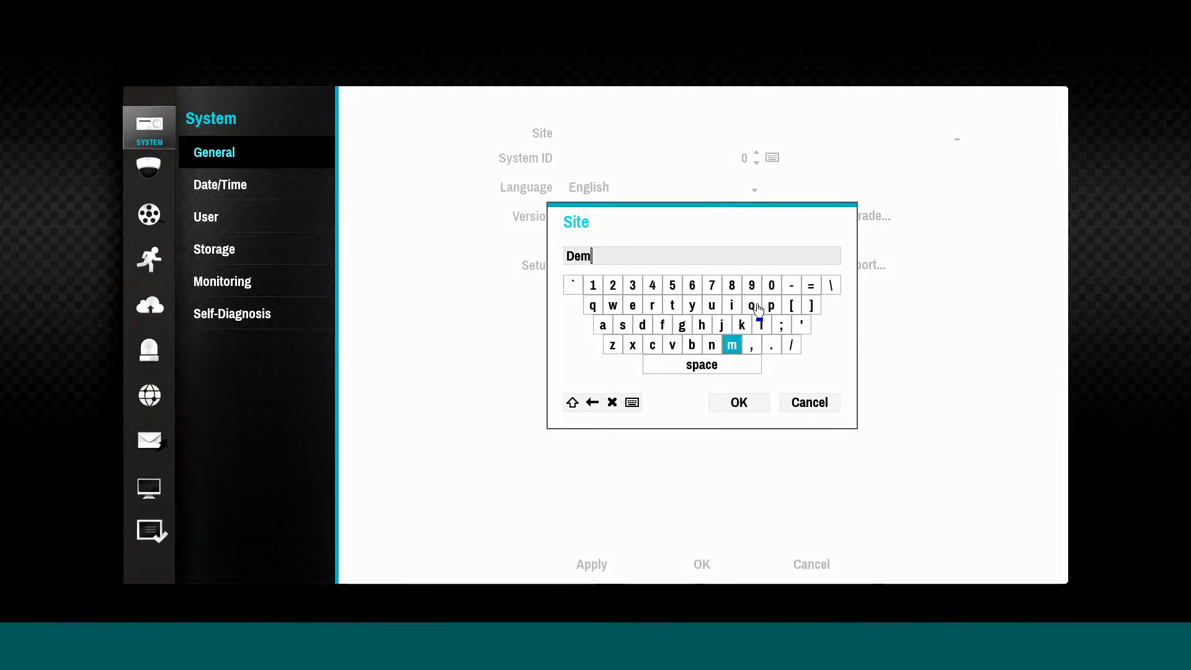
click(722, 366)
click(582, 403)
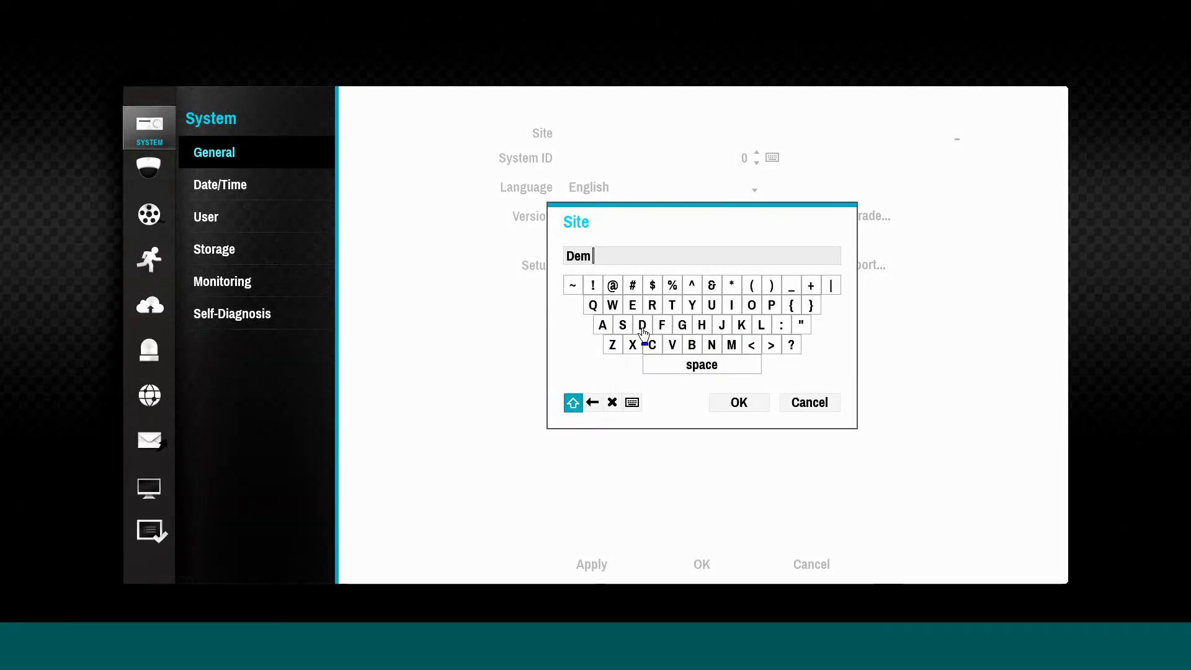
click(642, 325)
click(652, 305)
click(573, 403)
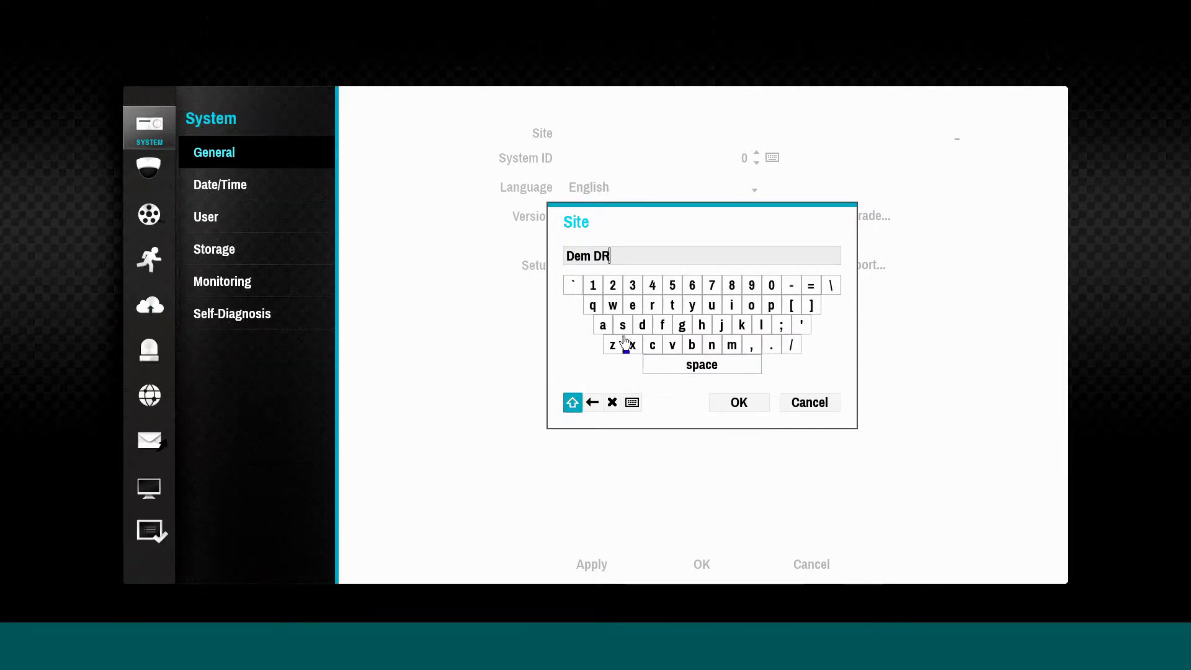
click(693, 287)
click(614, 286)
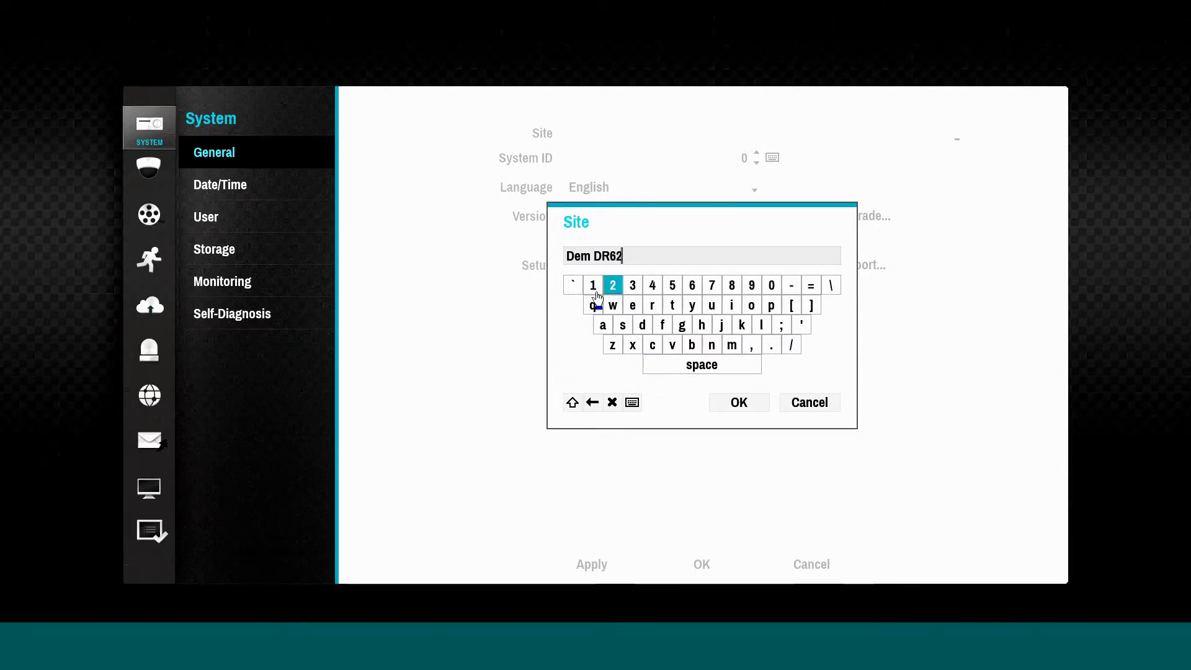
click(593, 286)
click(692, 287)
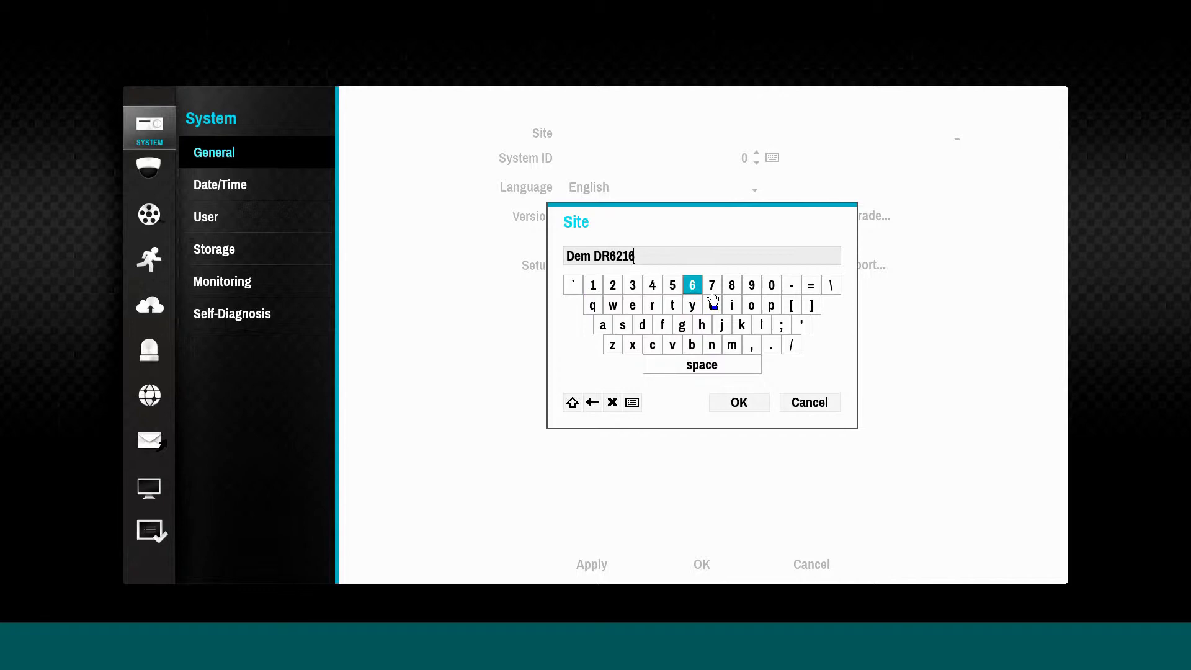
click(573, 403)
click(771, 305)
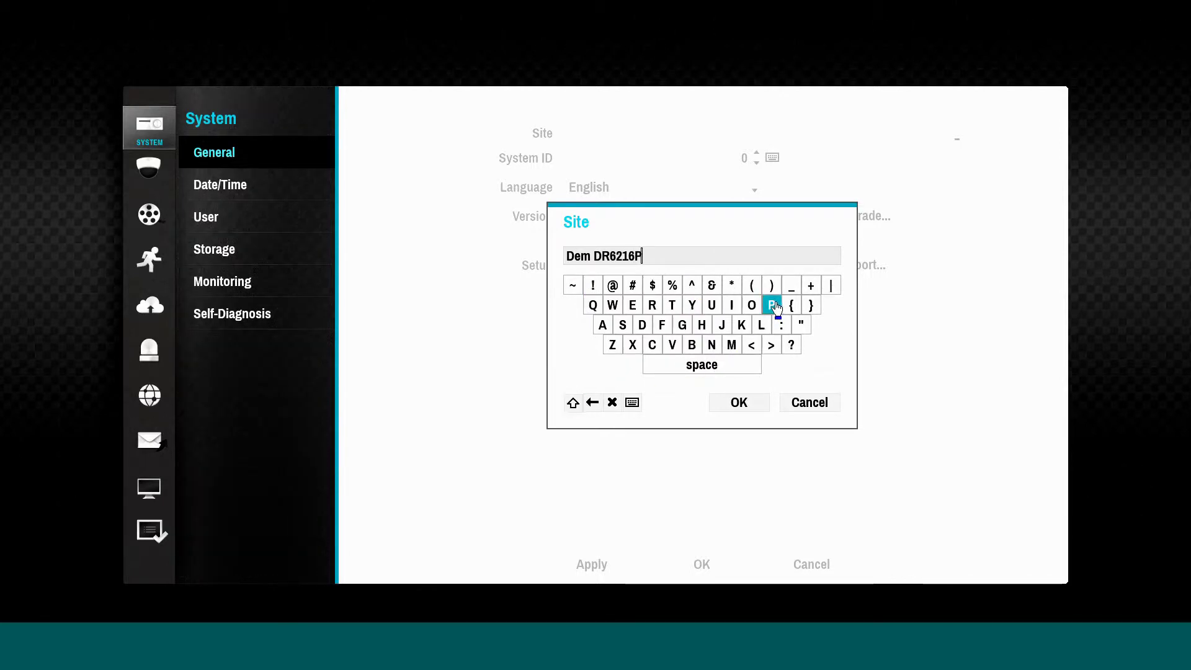
click(573, 403)
click(791, 286)
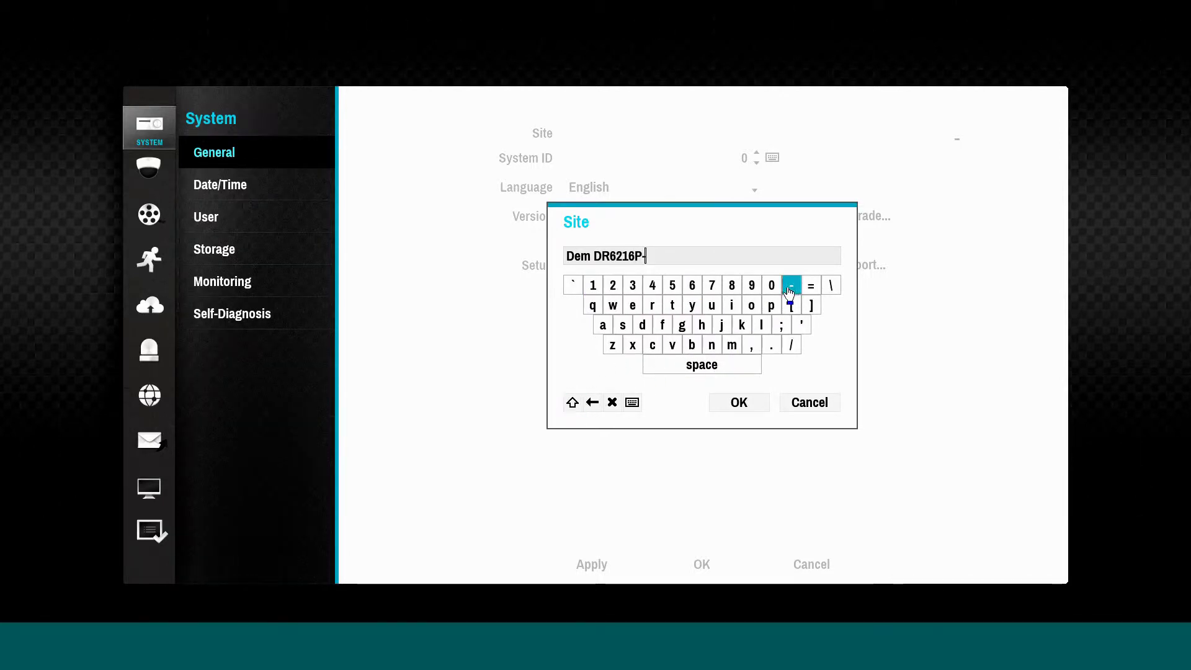
click(574, 403)
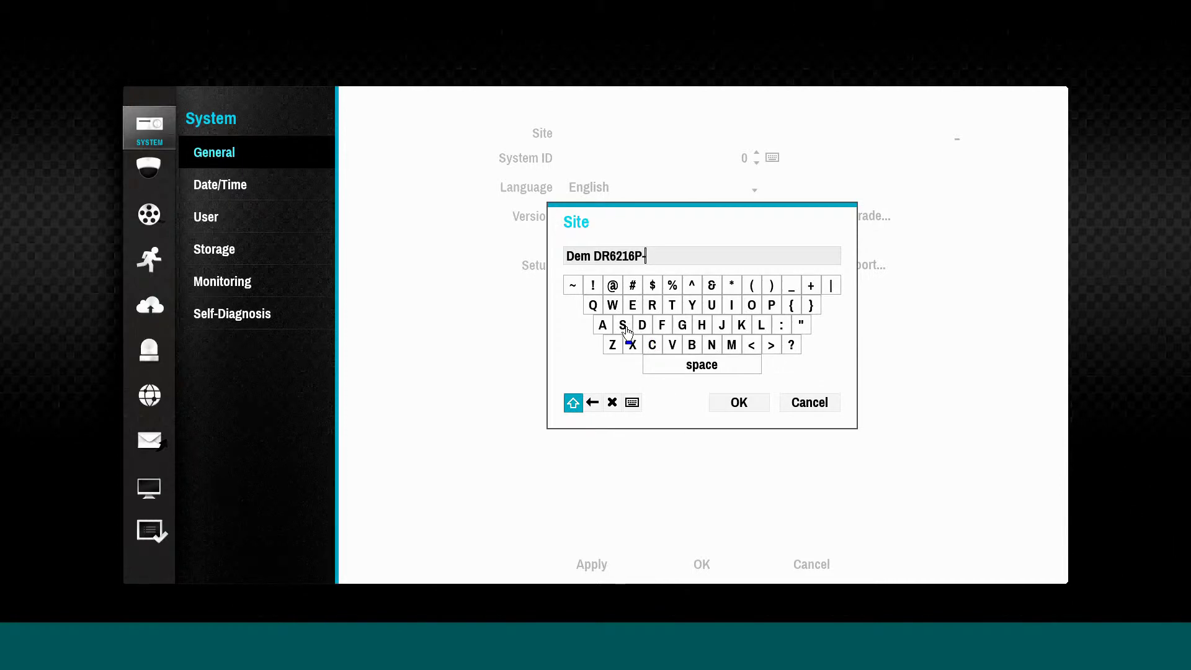
click(624, 327)
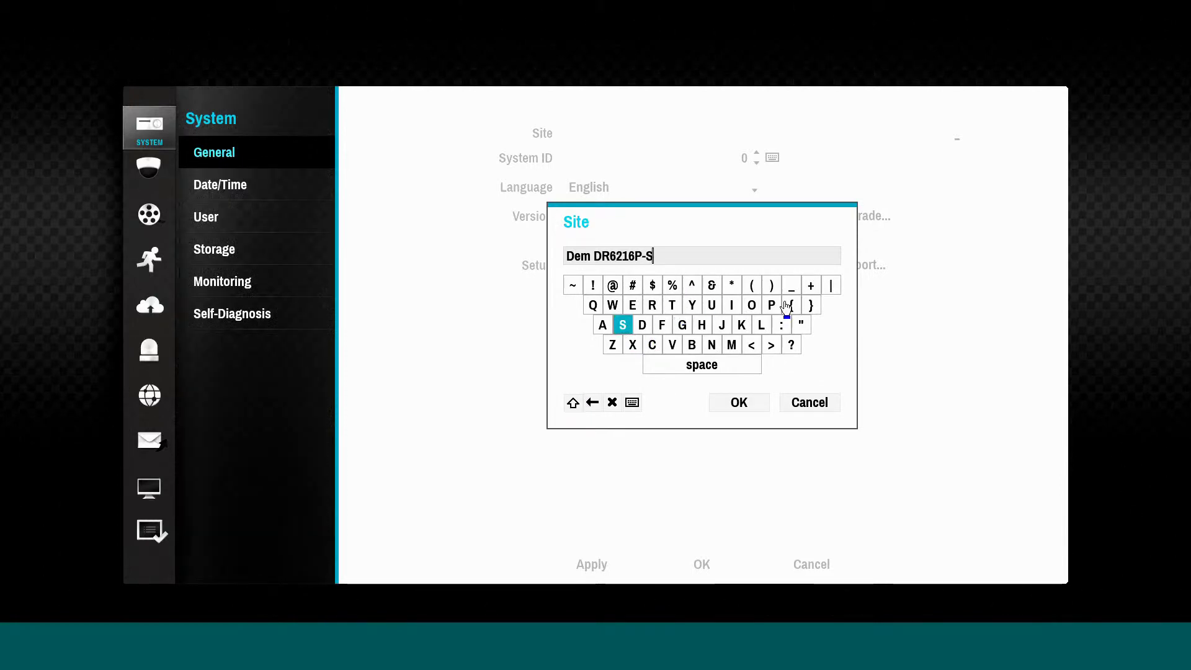
click(742, 402)
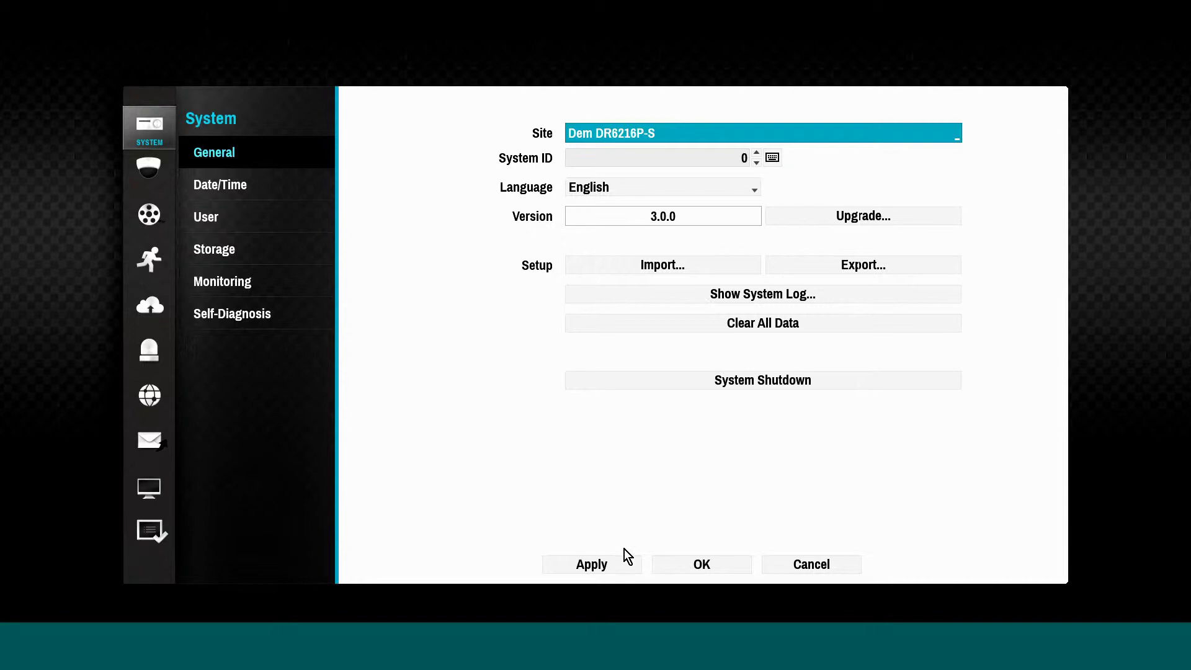
click(600, 563)
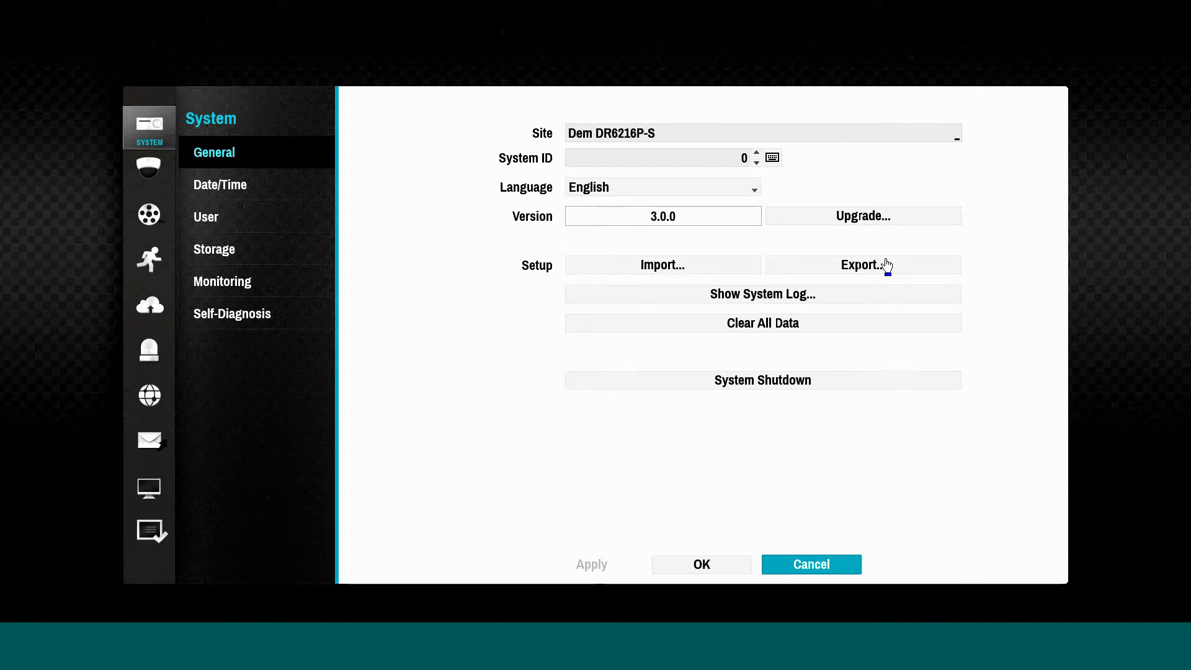
- Look at the setup export's file name entry and the upgrade package selection without exporting or installing anything
click(887, 265)
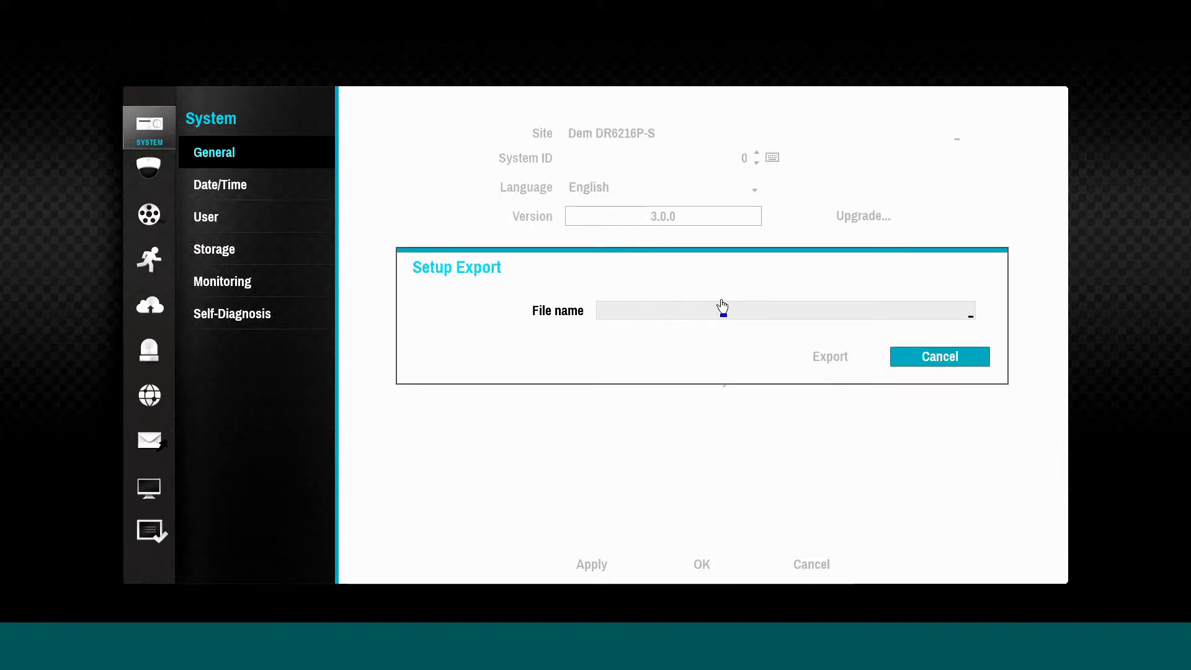
click(706, 312)
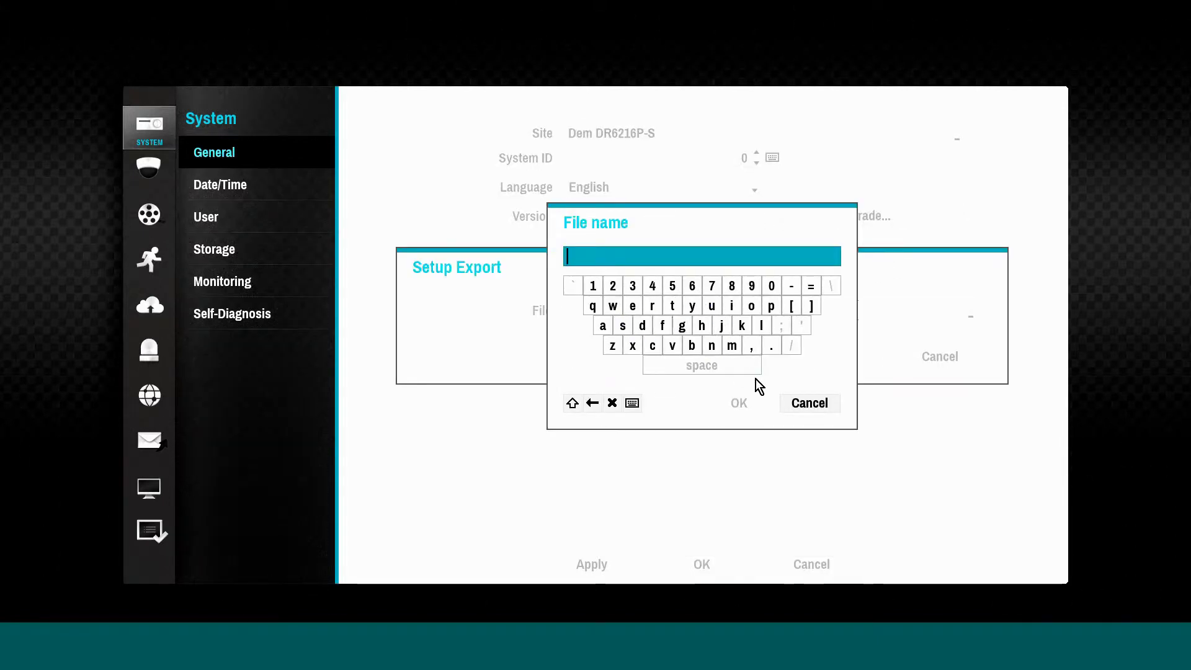
click(808, 409)
click(942, 357)
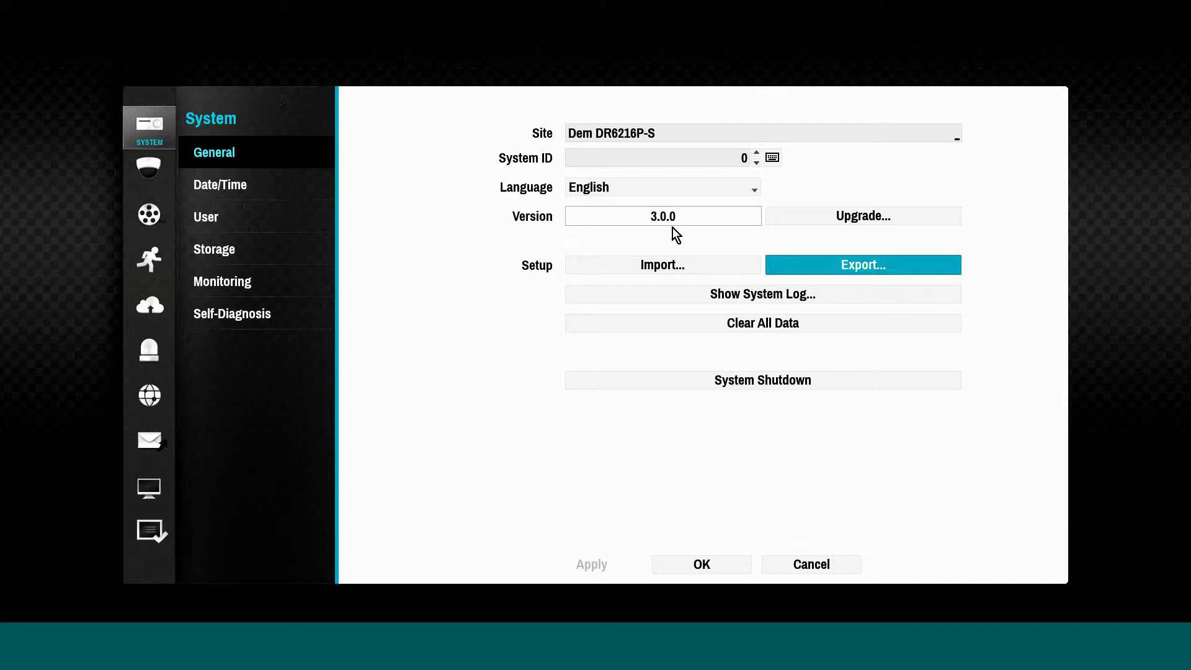
click(846, 227)
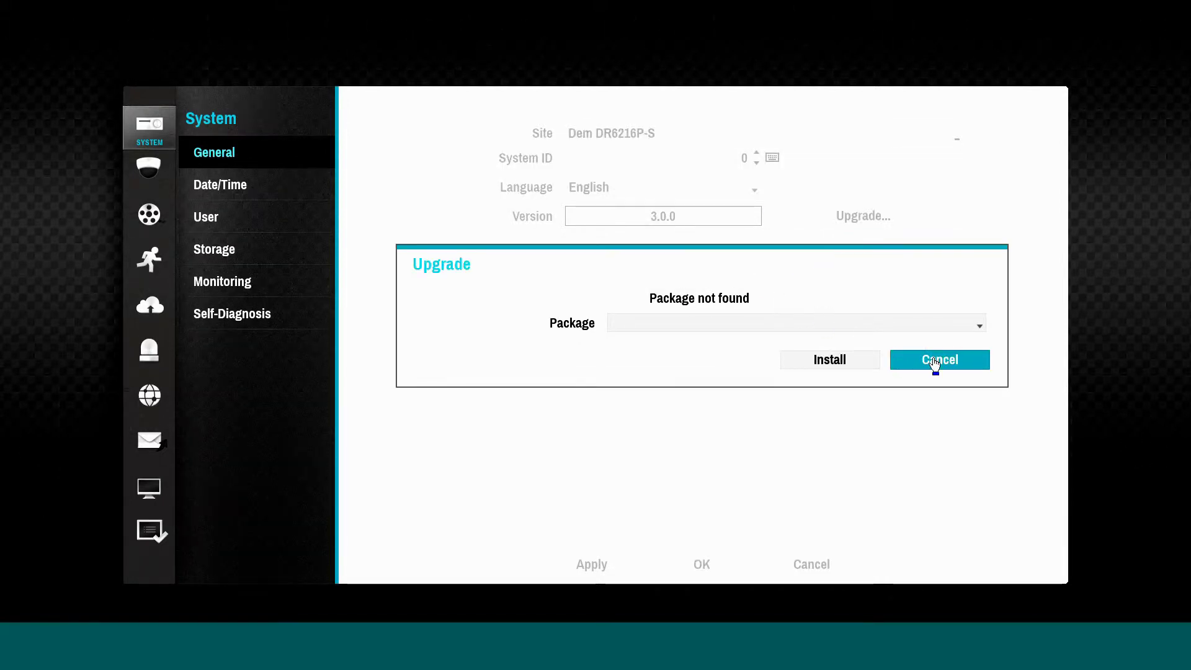
click(935, 364)
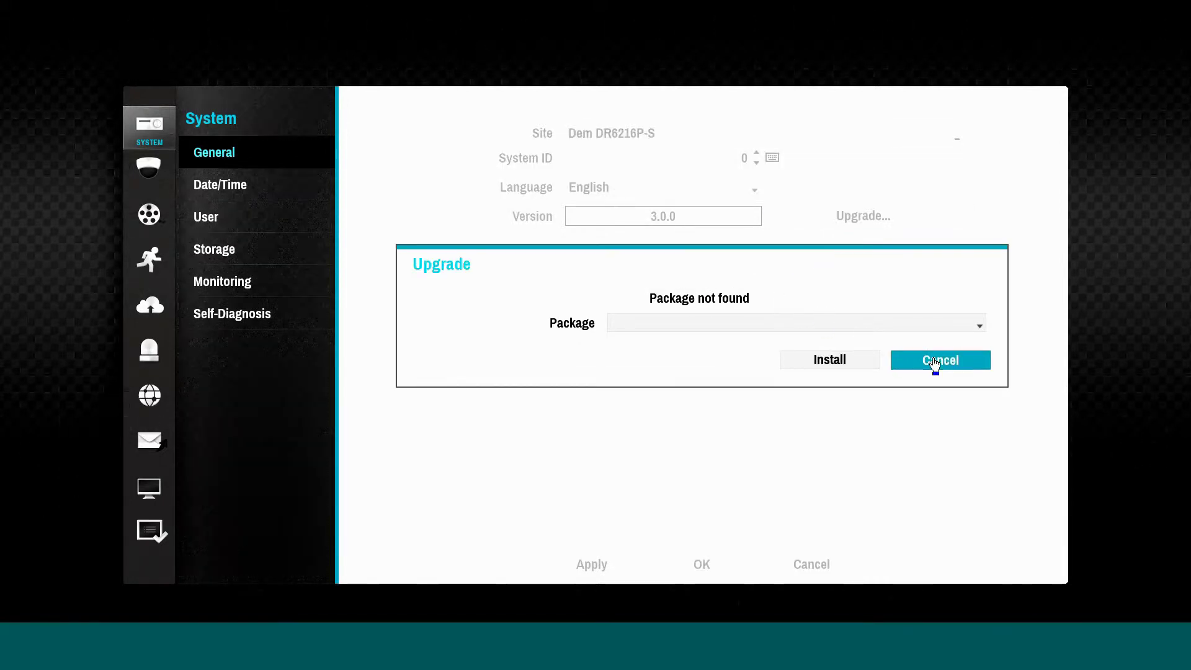
- Open the system's date and time settings
click(229, 188)
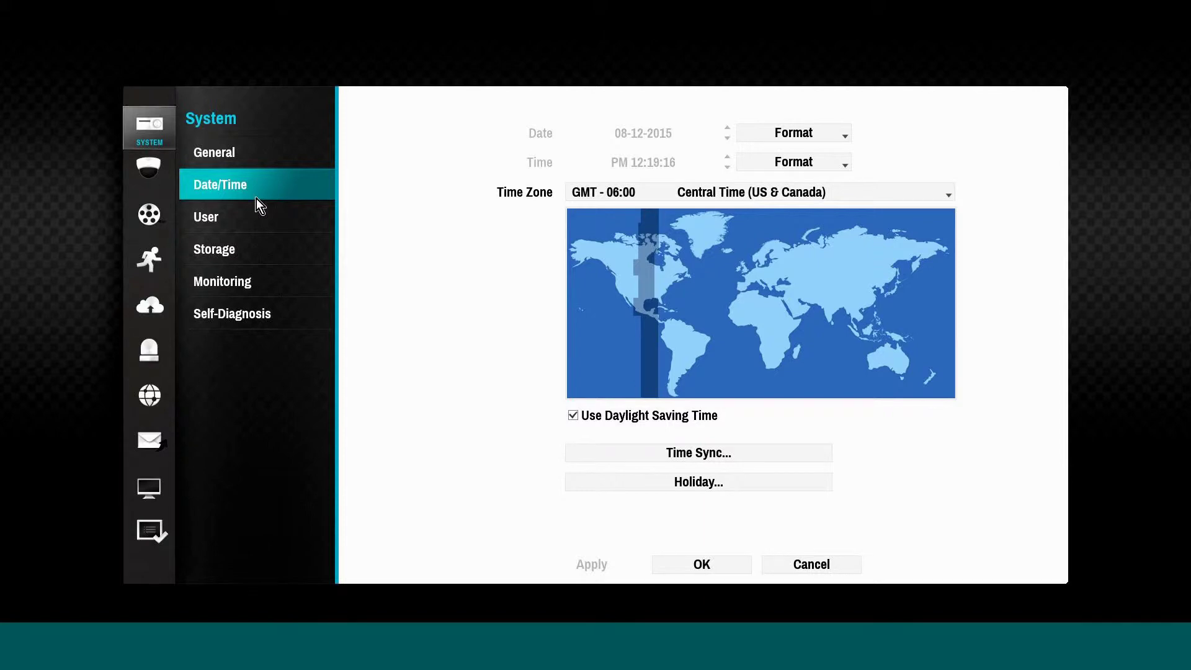
- Try picking different time zones on the world map, including Bucharest and Mexico City, Tegucigalpa
click(653, 327)
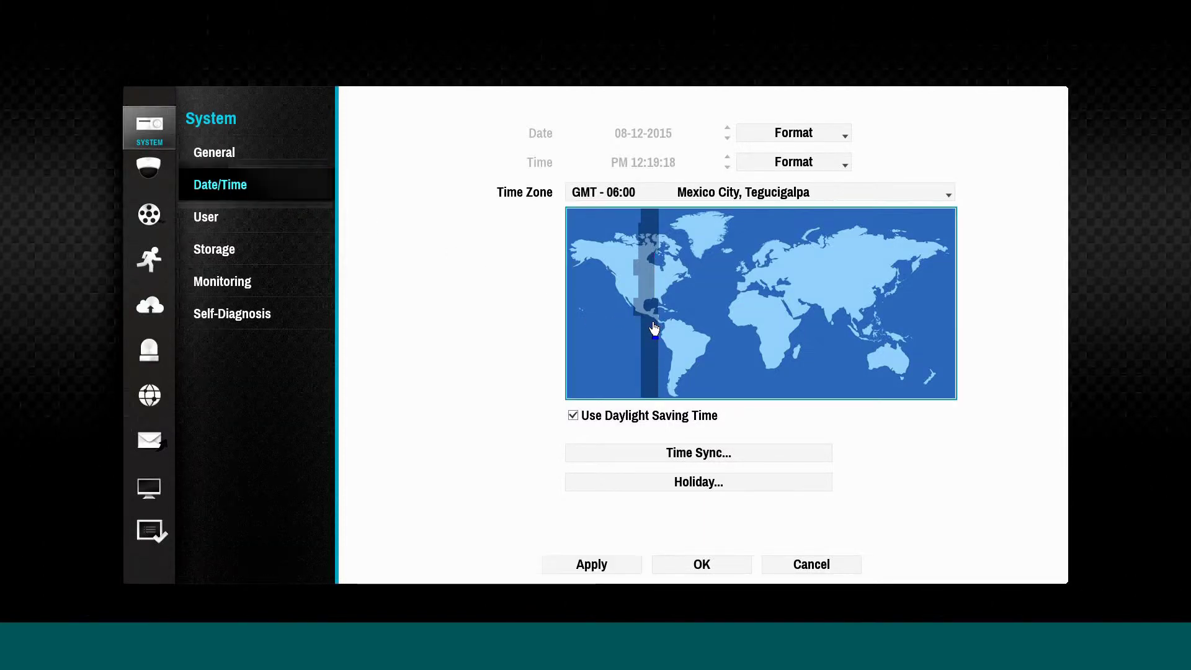
click(782, 332)
click(829, 320)
click(771, 329)
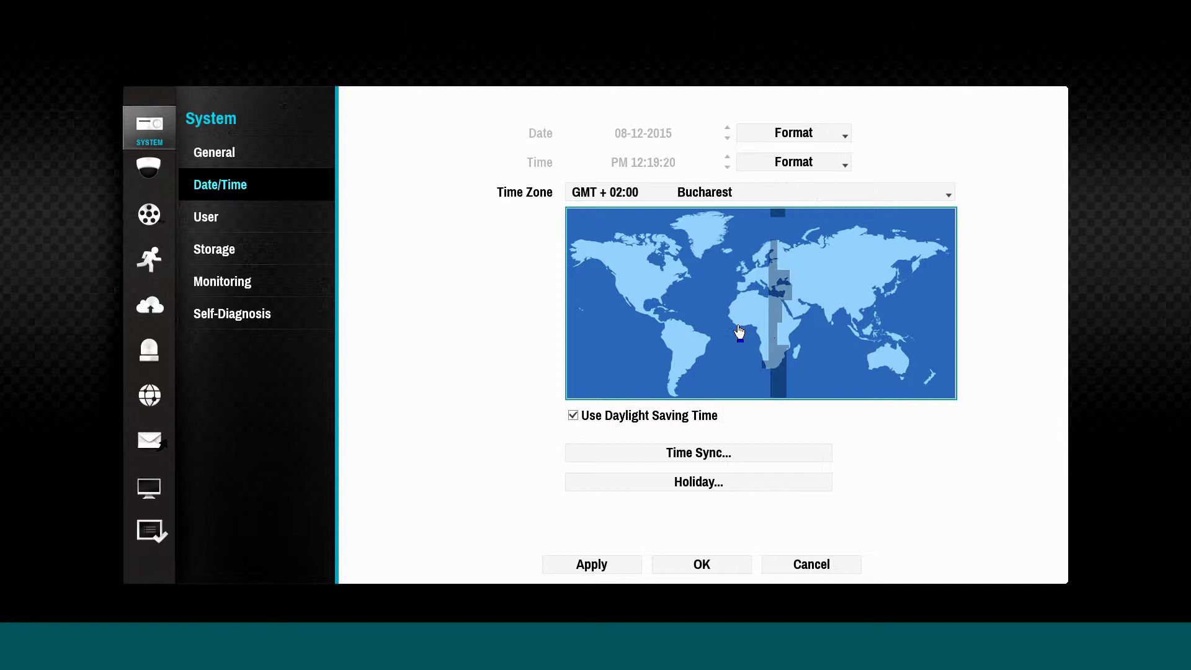
click(671, 332)
click(649, 321)
click(653, 325)
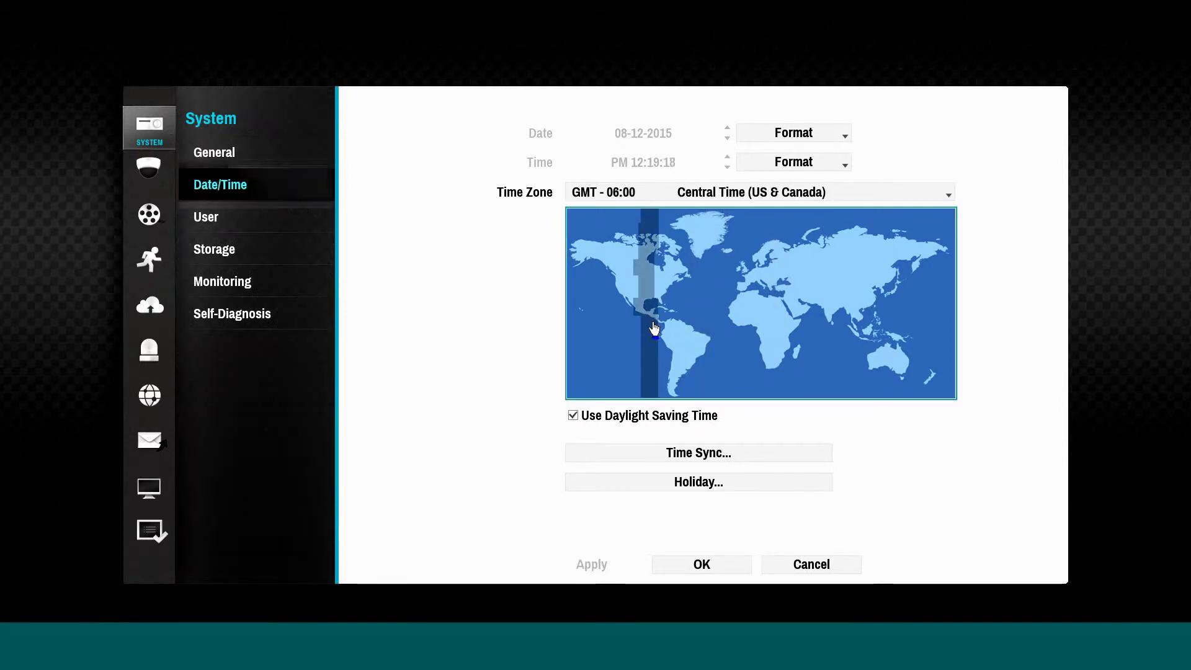
click(653, 327)
click(783, 332)
click(834, 319)
click(750, 330)
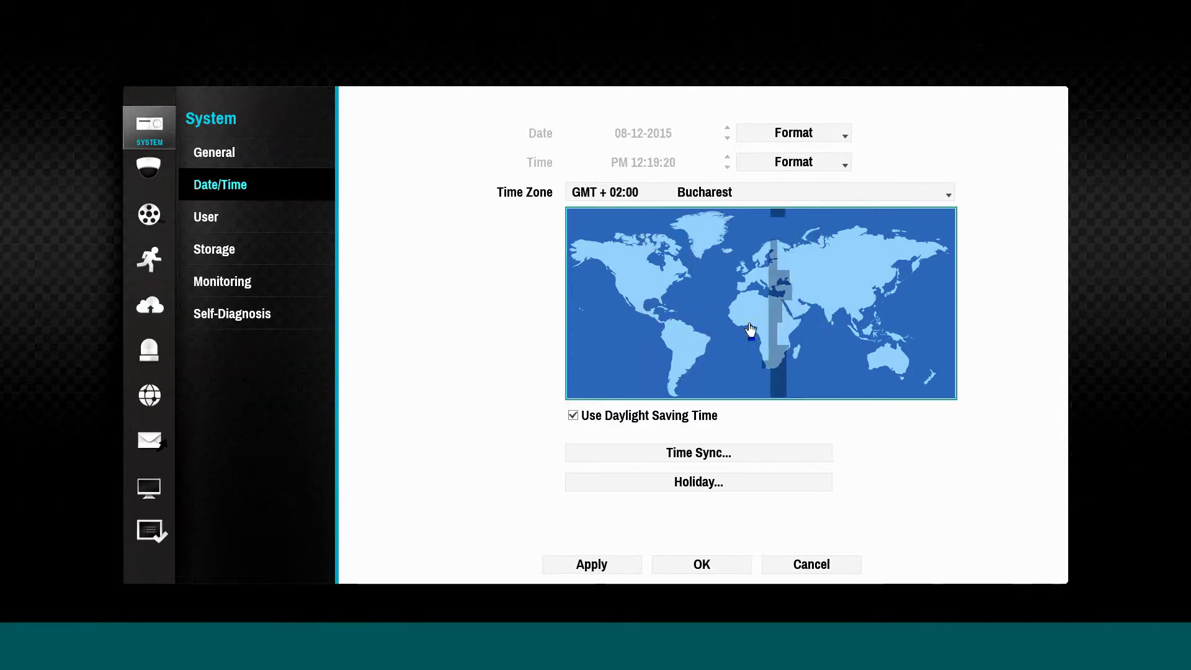
click(685, 338)
click(649, 320)
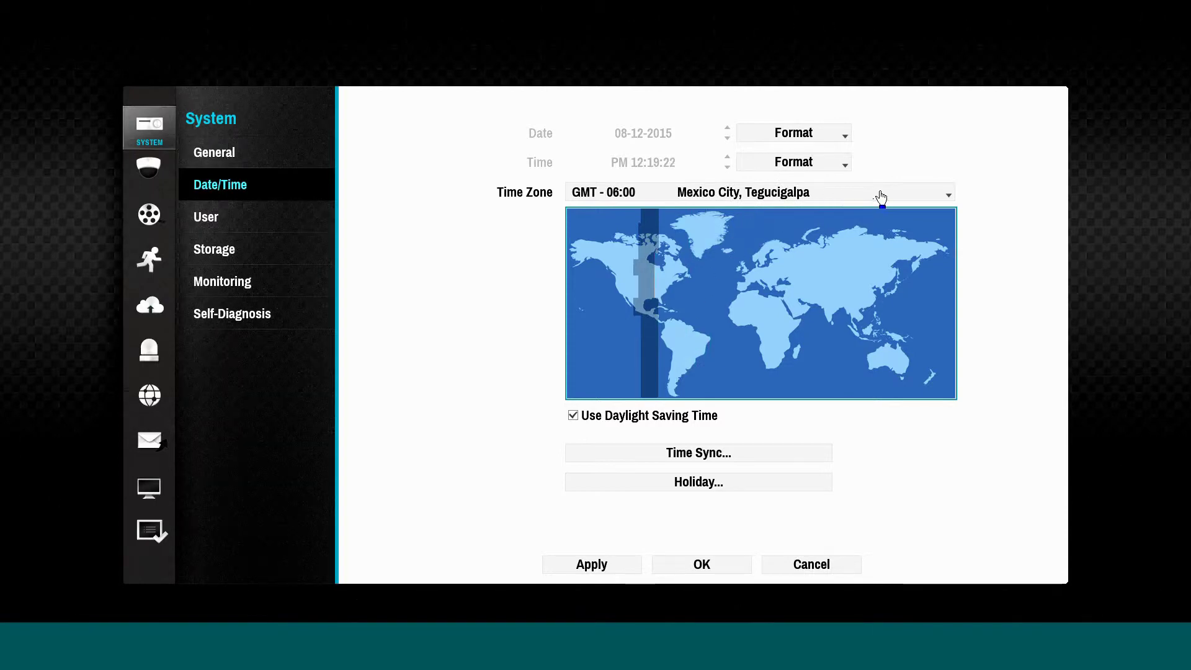
- Set the time zone to GMT - 06:00 Central Time (US & Canada)
click(881, 197)
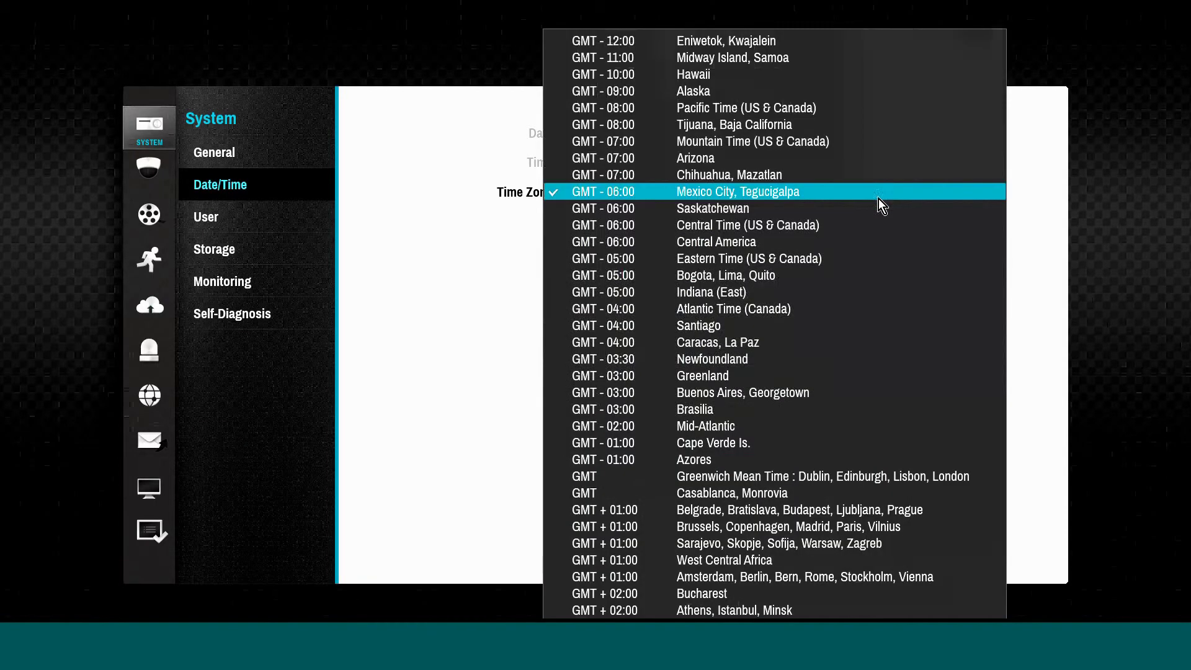
click(818, 229)
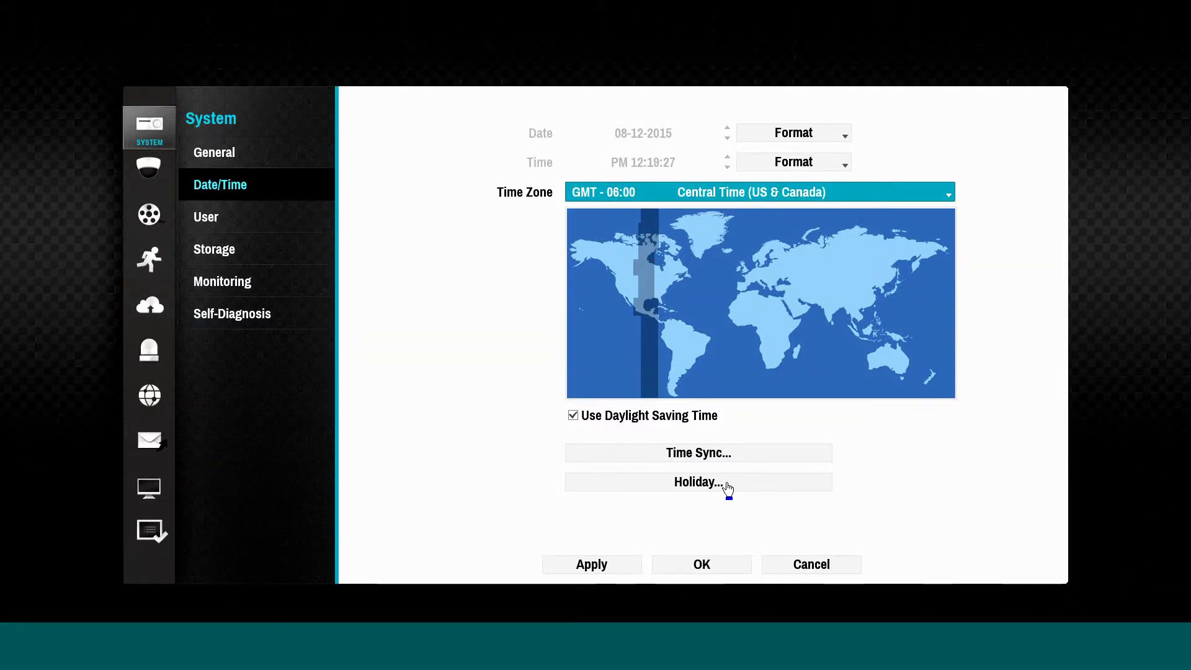
- Examine the time synchronization settings and the list of predefined NTP time servers without changing them
click(752, 456)
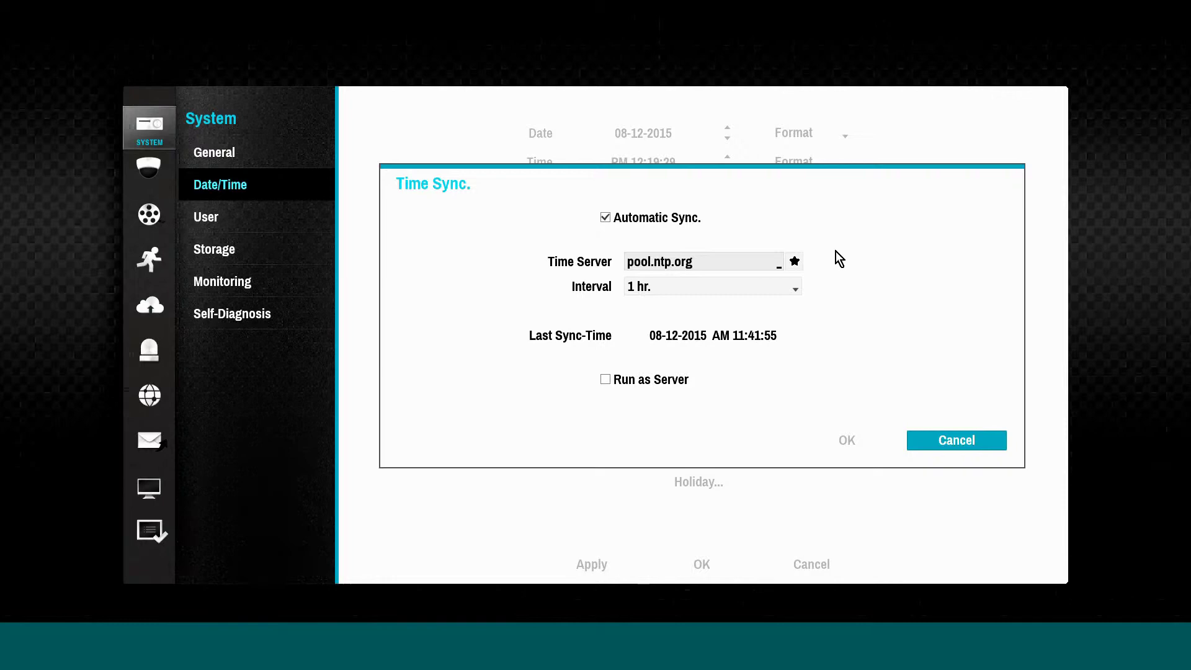
click(794, 261)
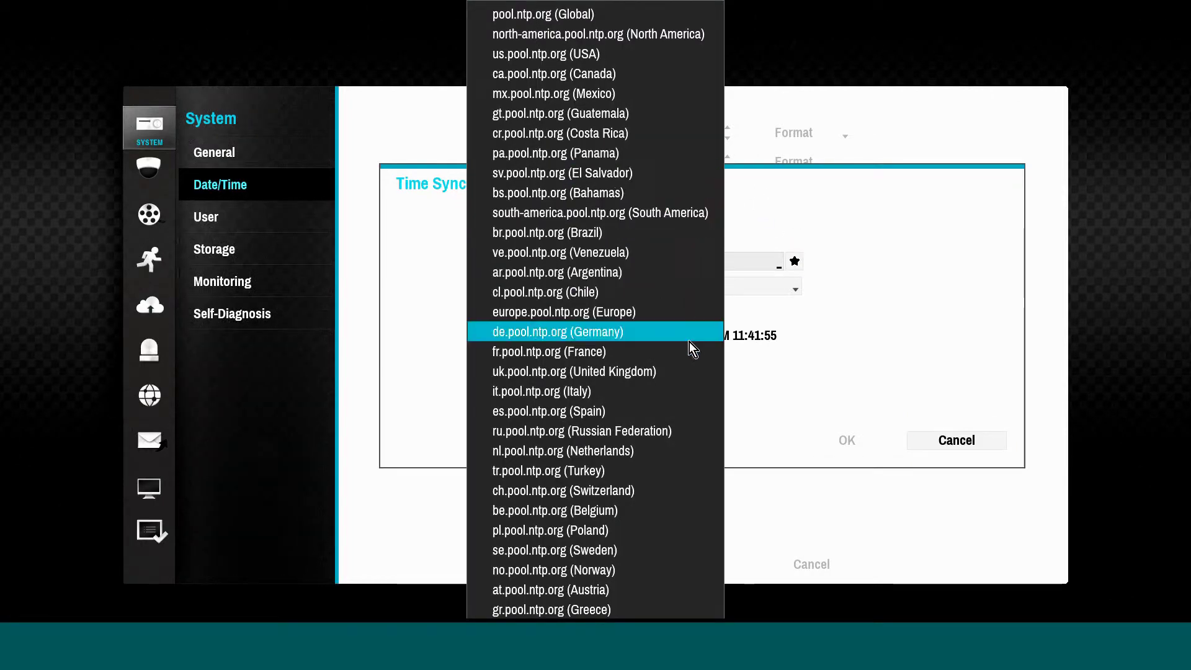
click(862, 495)
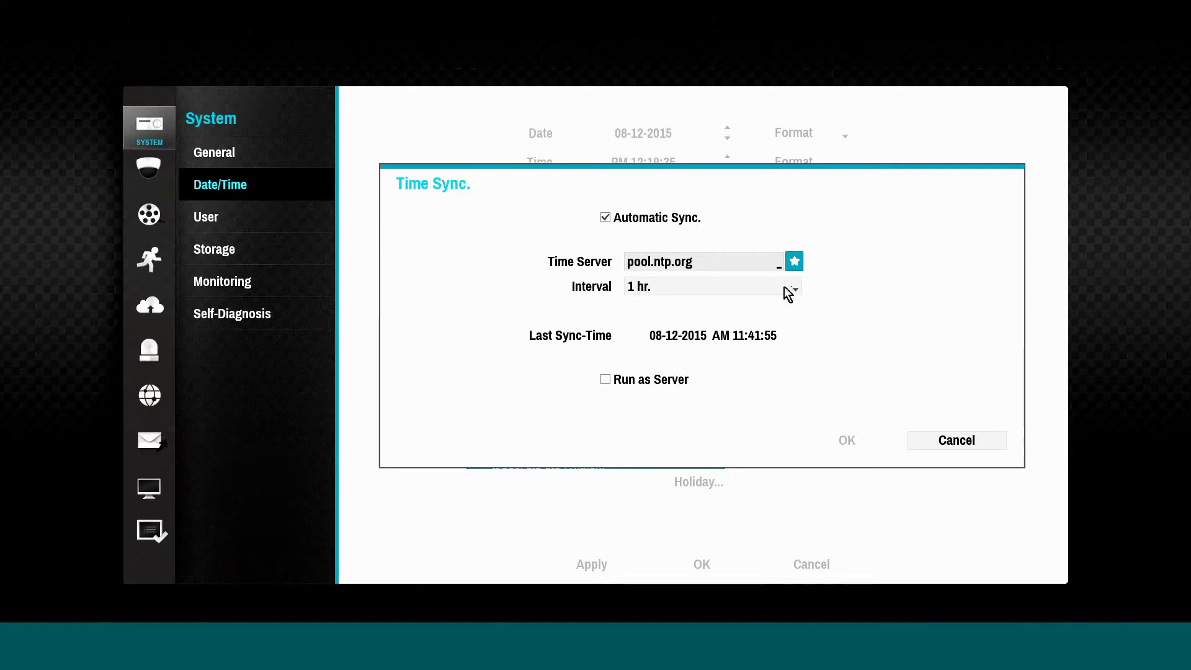
click(939, 439)
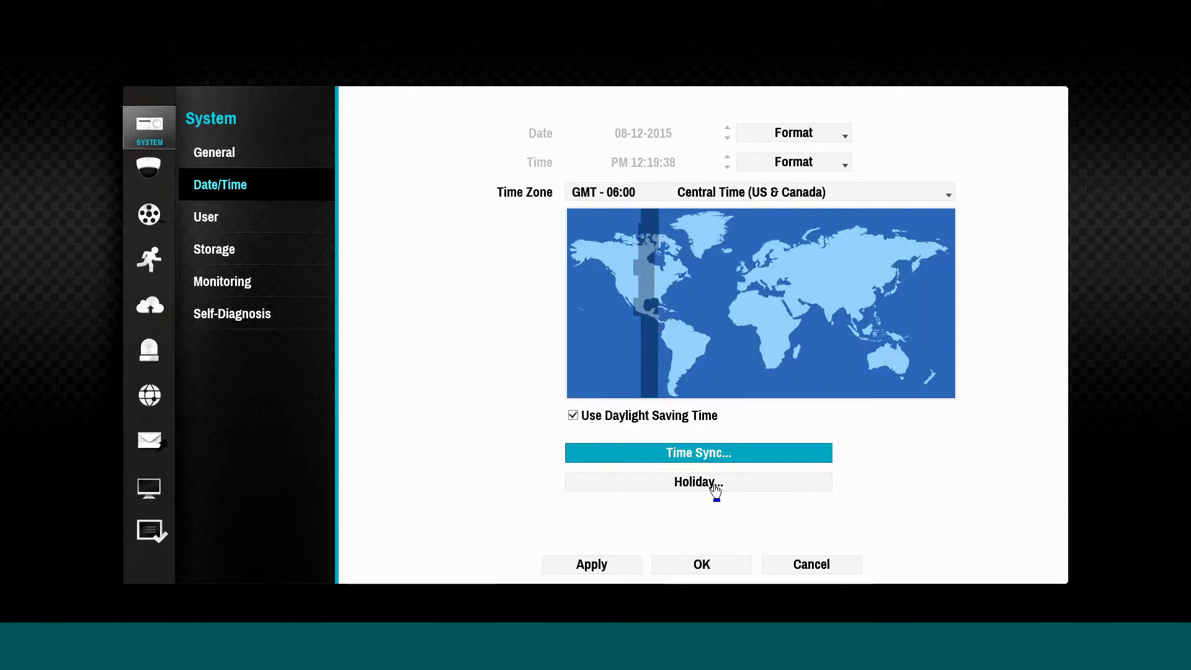
- Change the first holiday entry's date to 12-24 and apply the date and time settings
click(720, 487)
click(700, 273)
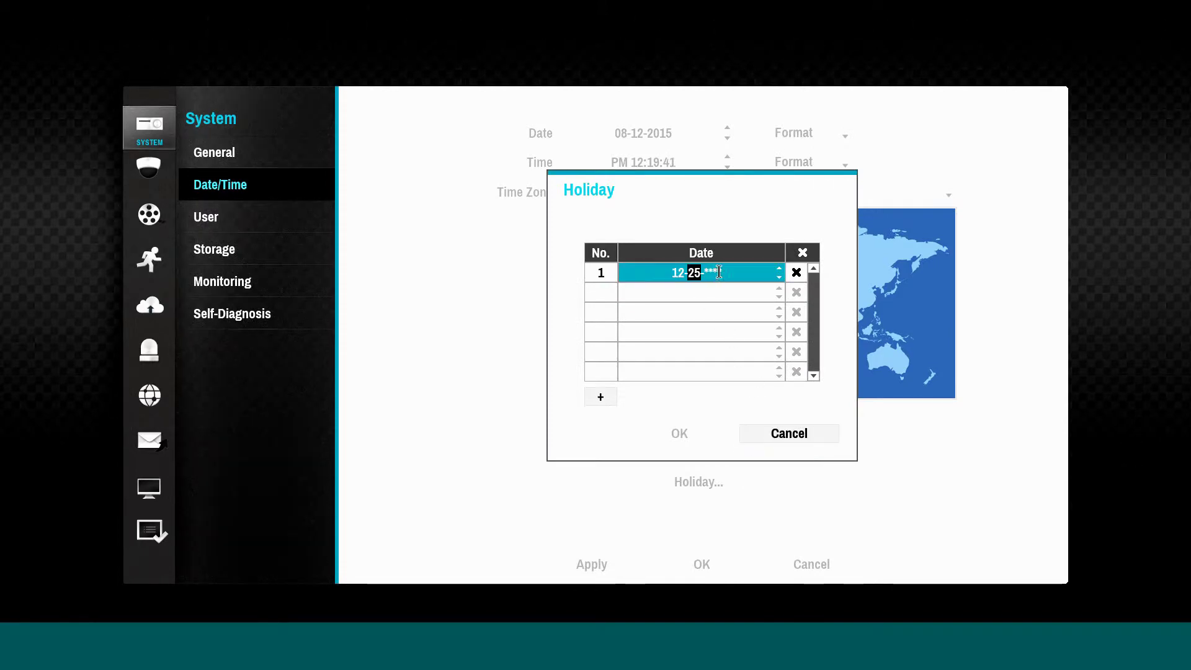
click(780, 268)
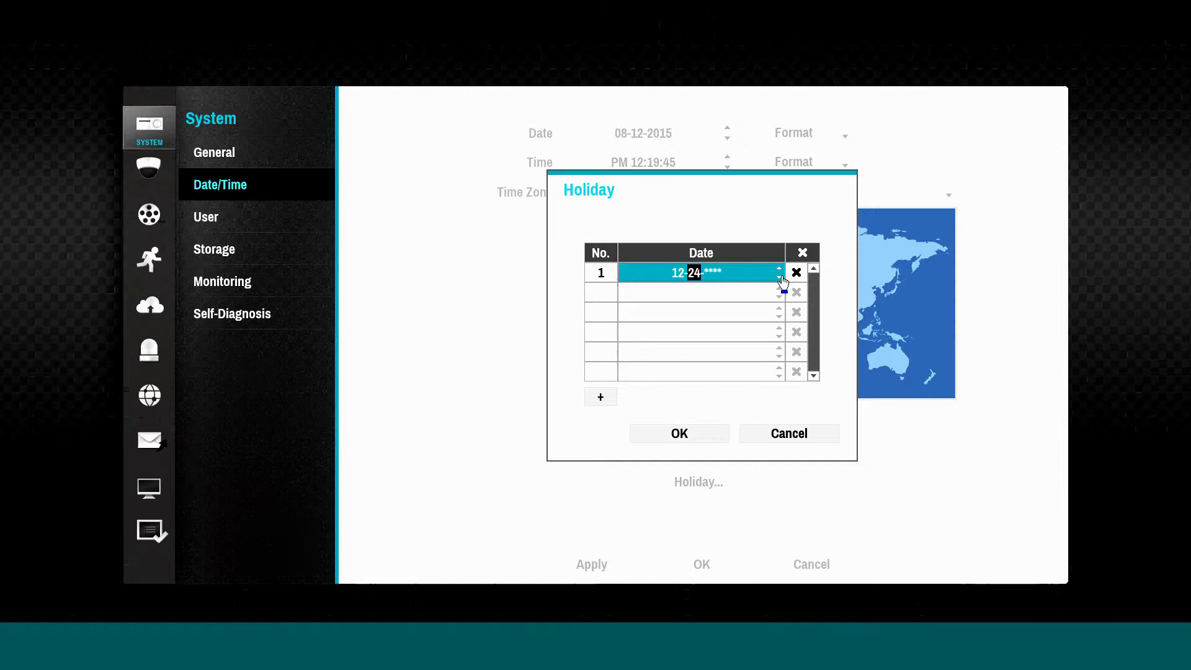
click(690, 437)
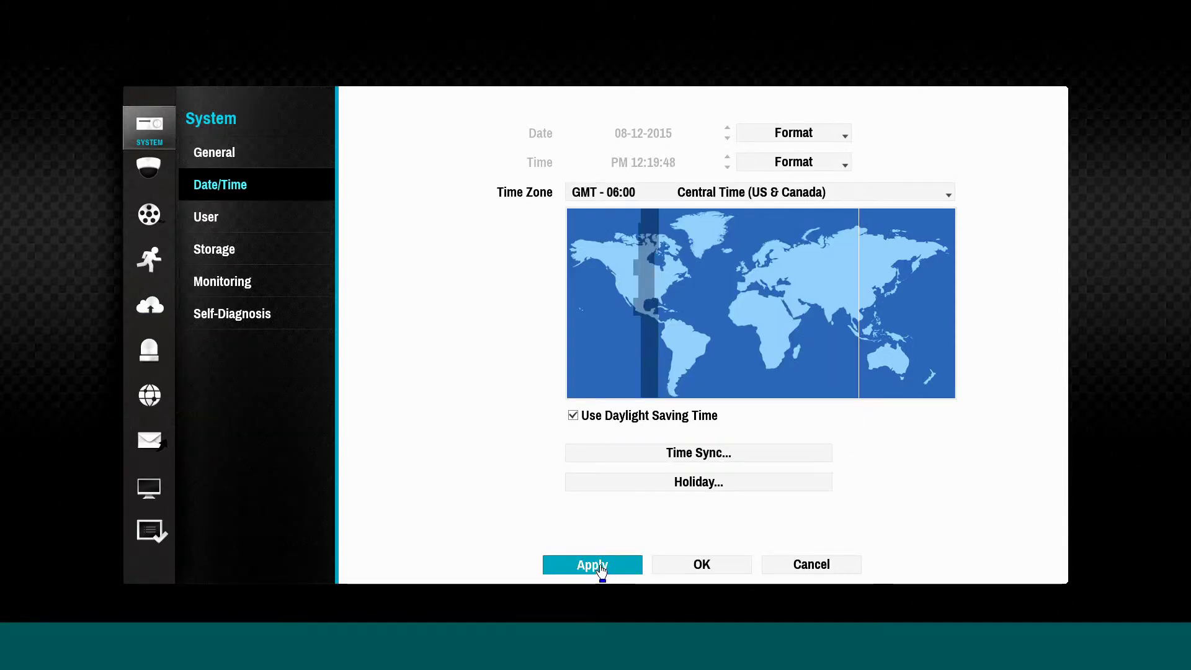
click(596, 565)
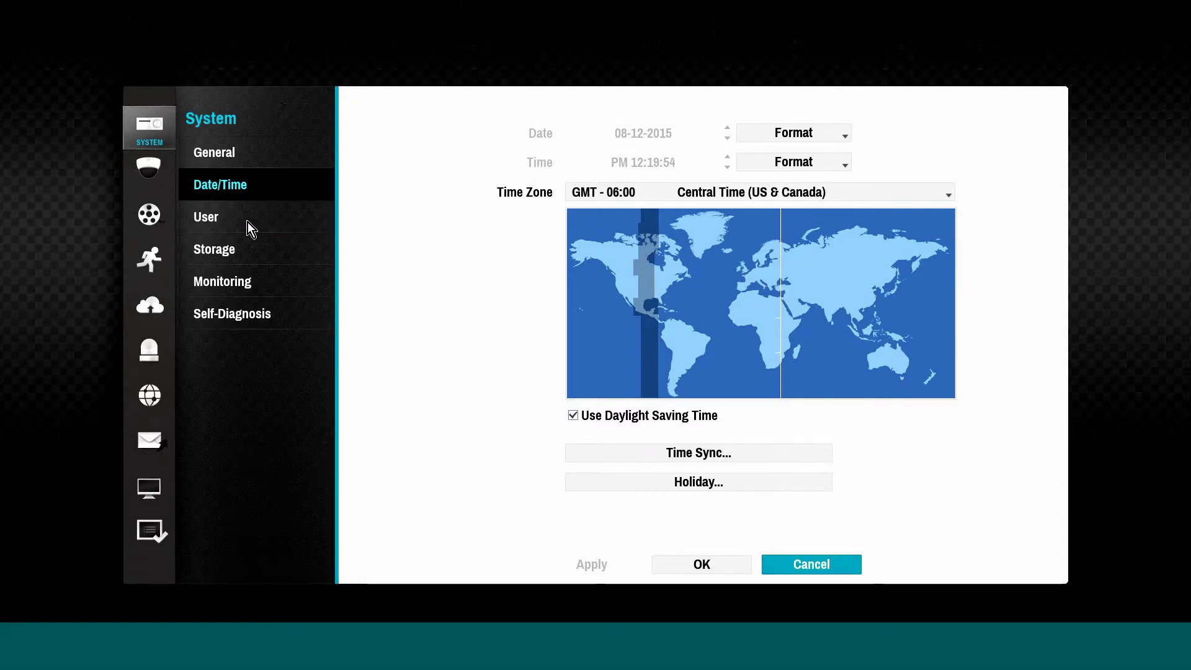
- Start a new group in the system's user settings and name it OPERTOR
click(226, 218)
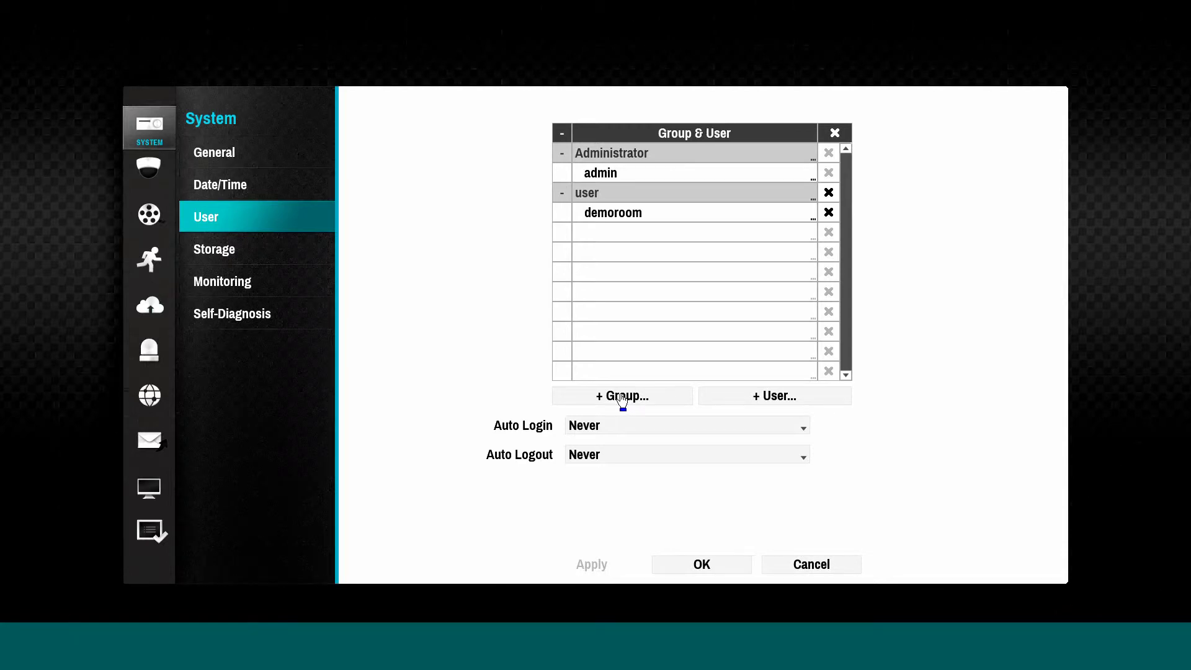
click(623, 399)
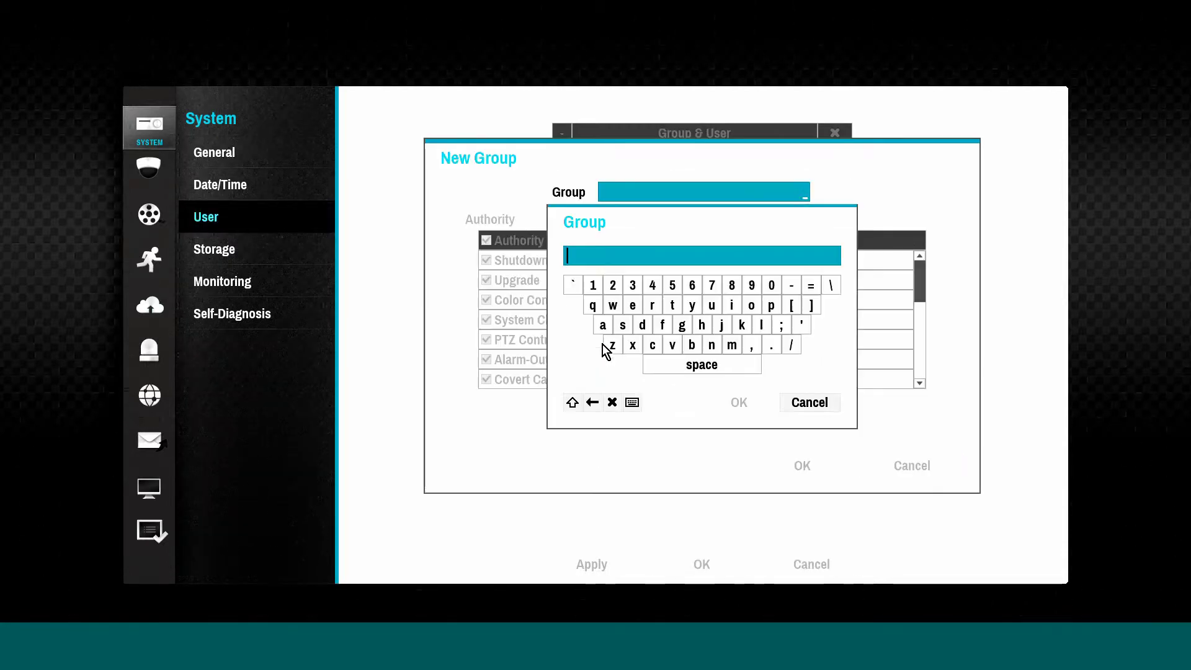
click(573, 403)
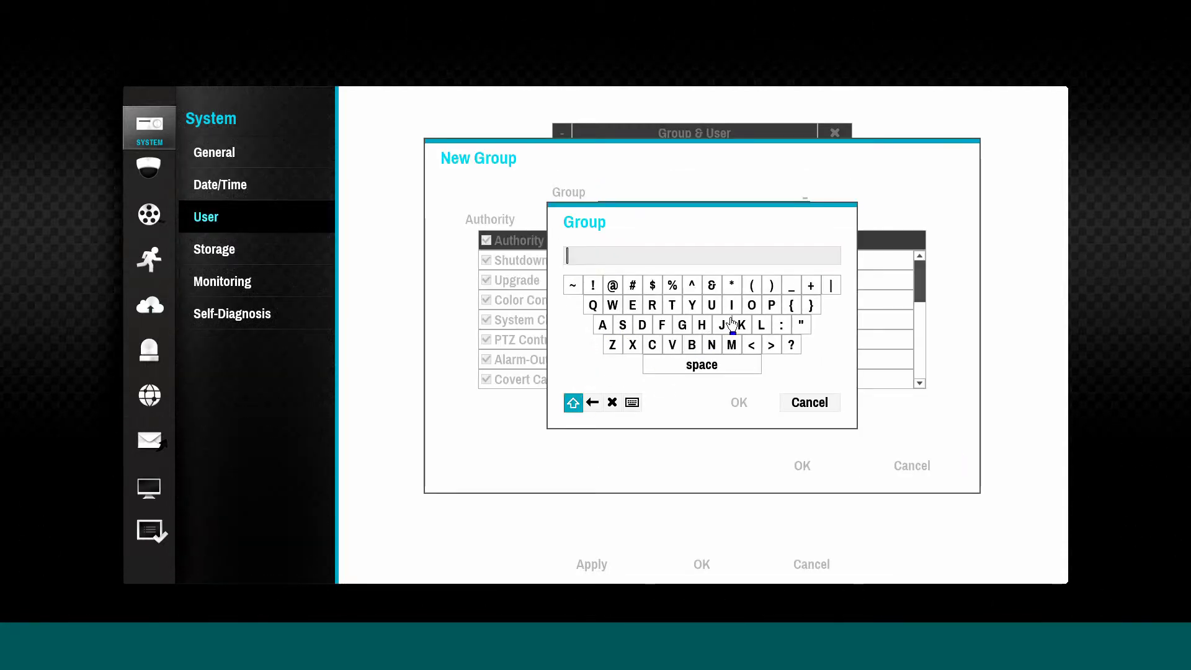
click(751, 305)
click(771, 304)
click(632, 304)
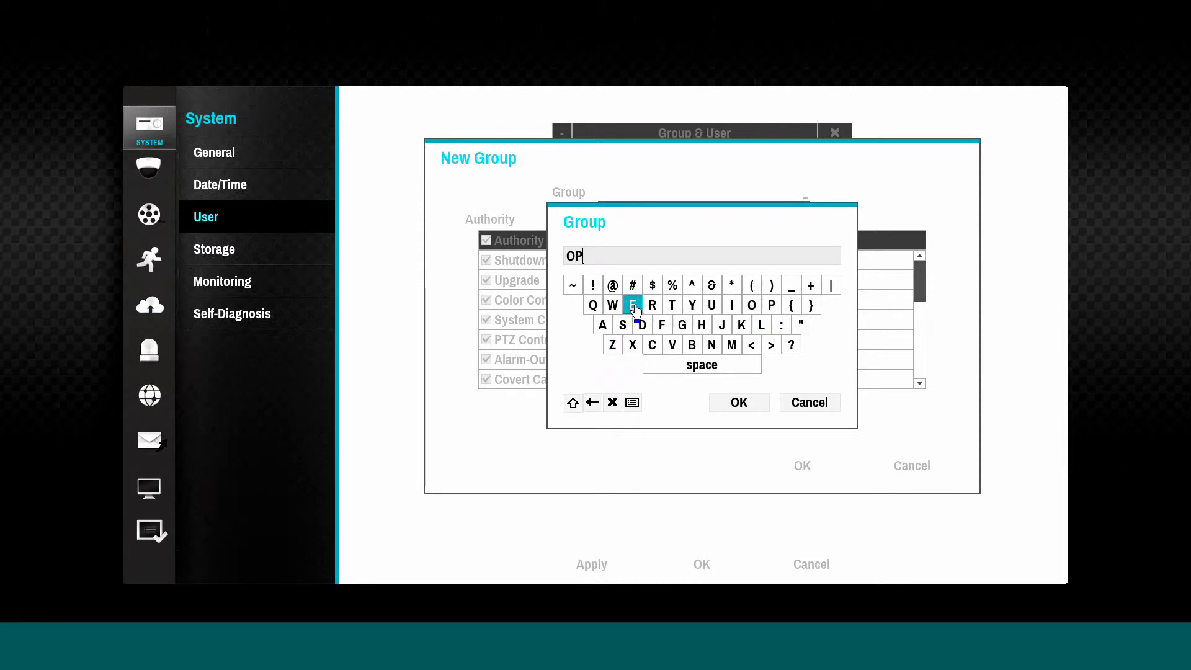
click(652, 304)
click(602, 324)
click(671, 304)
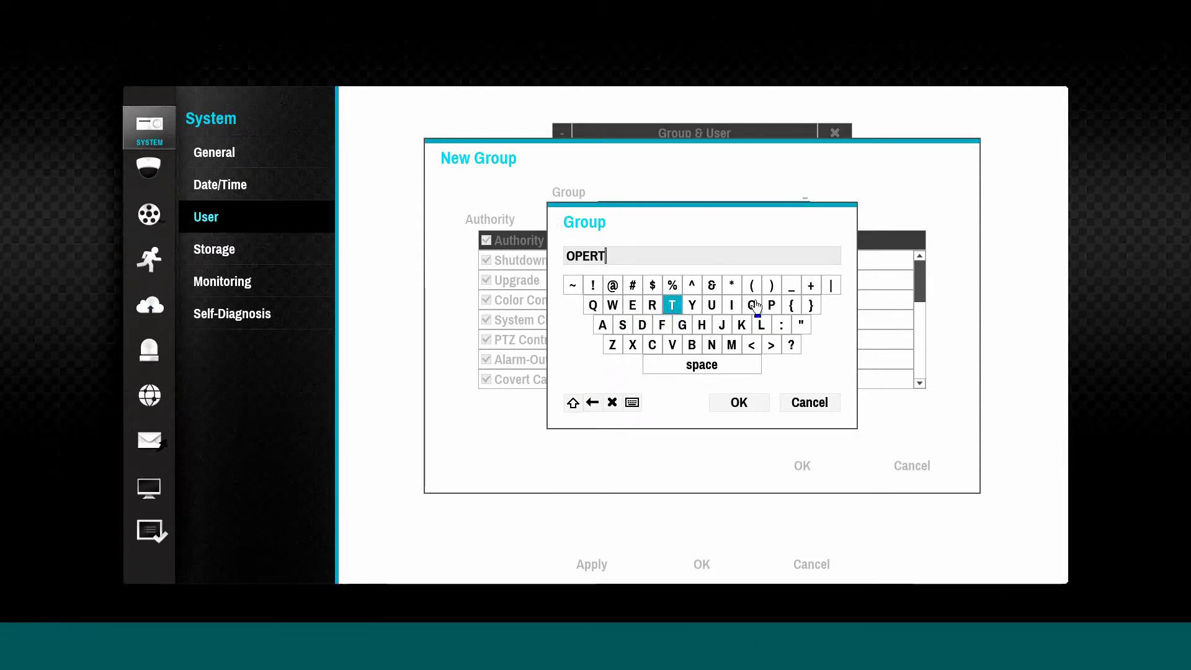
click(751, 304)
click(651, 305)
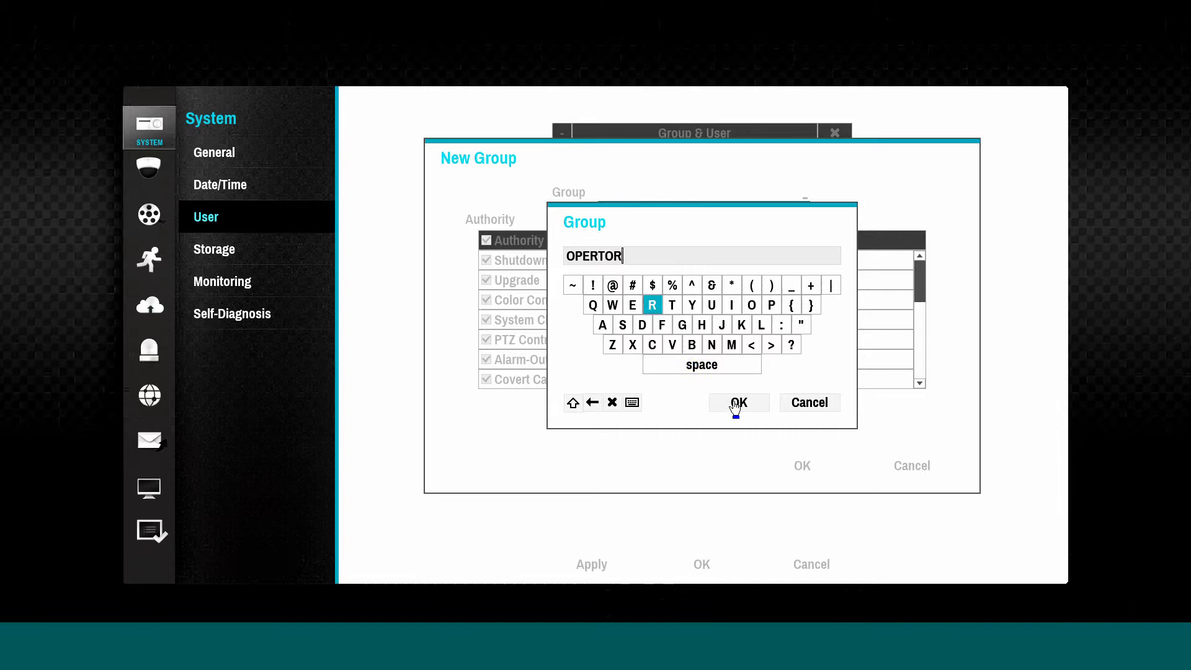
click(738, 404)
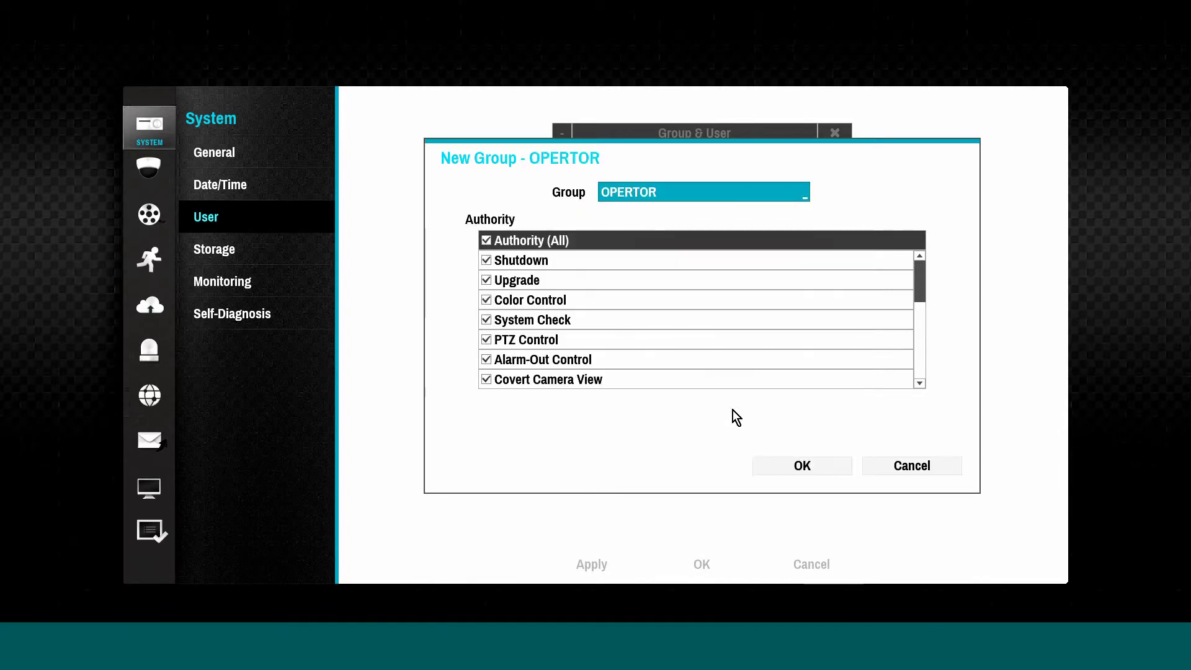
- Remove the Shutdown, Covert Camera View and Setup authorities from the OPERTOR group and confirm the new group
click(487, 261)
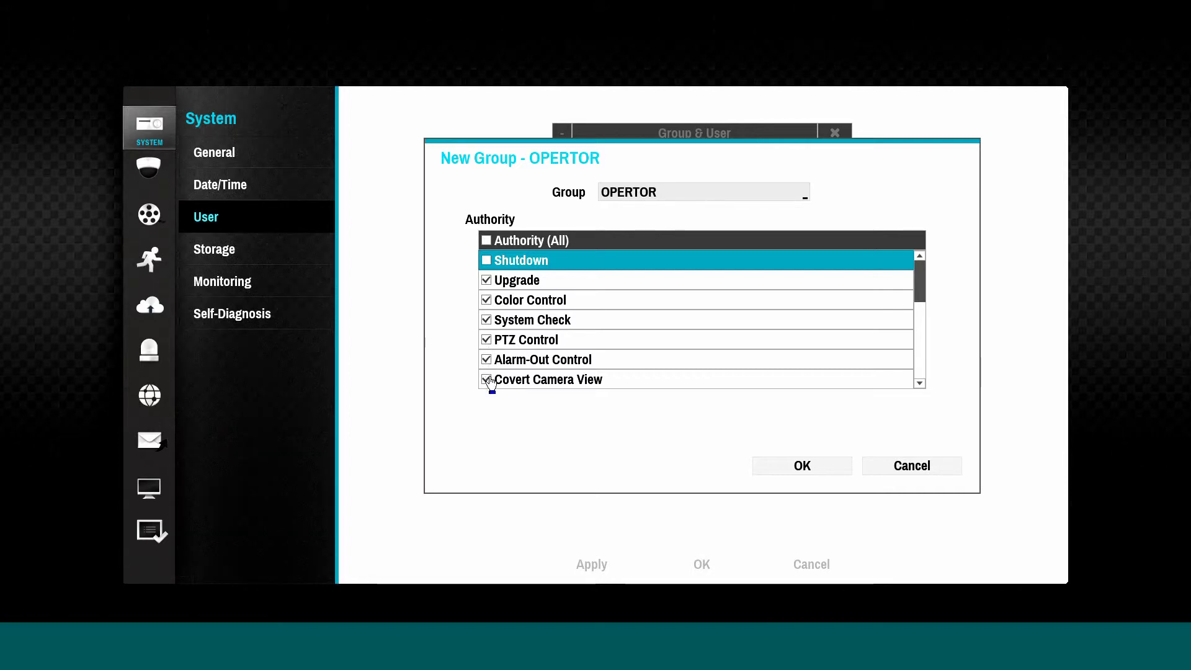
click(486, 379)
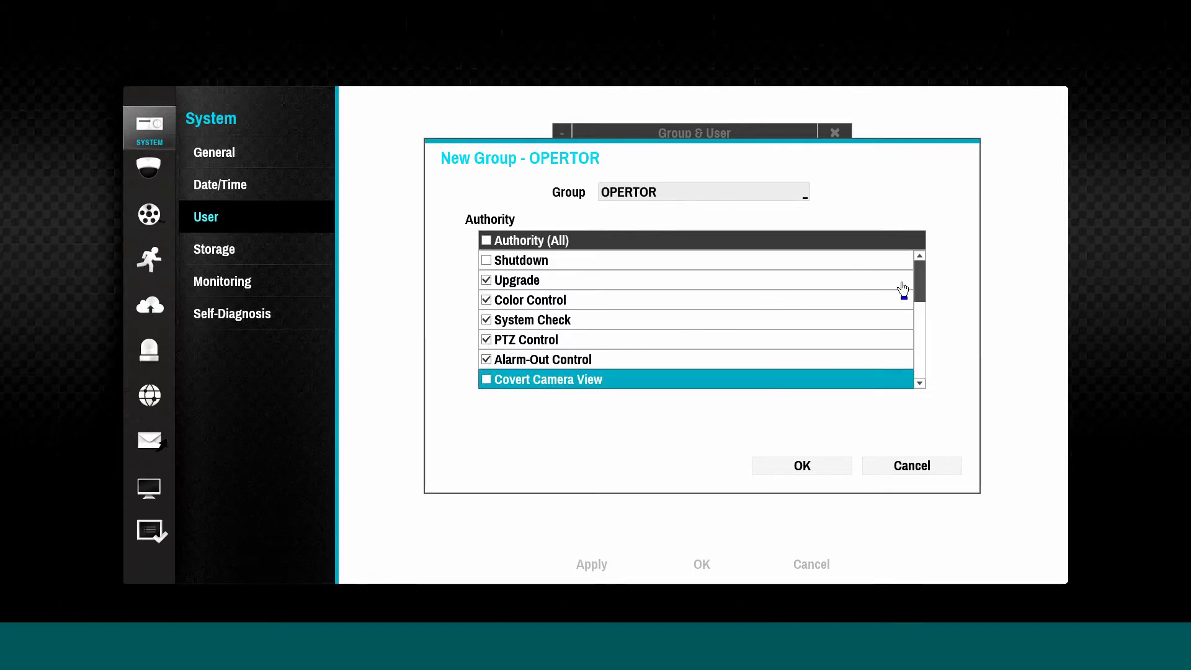
drag(923, 291, 900, 324)
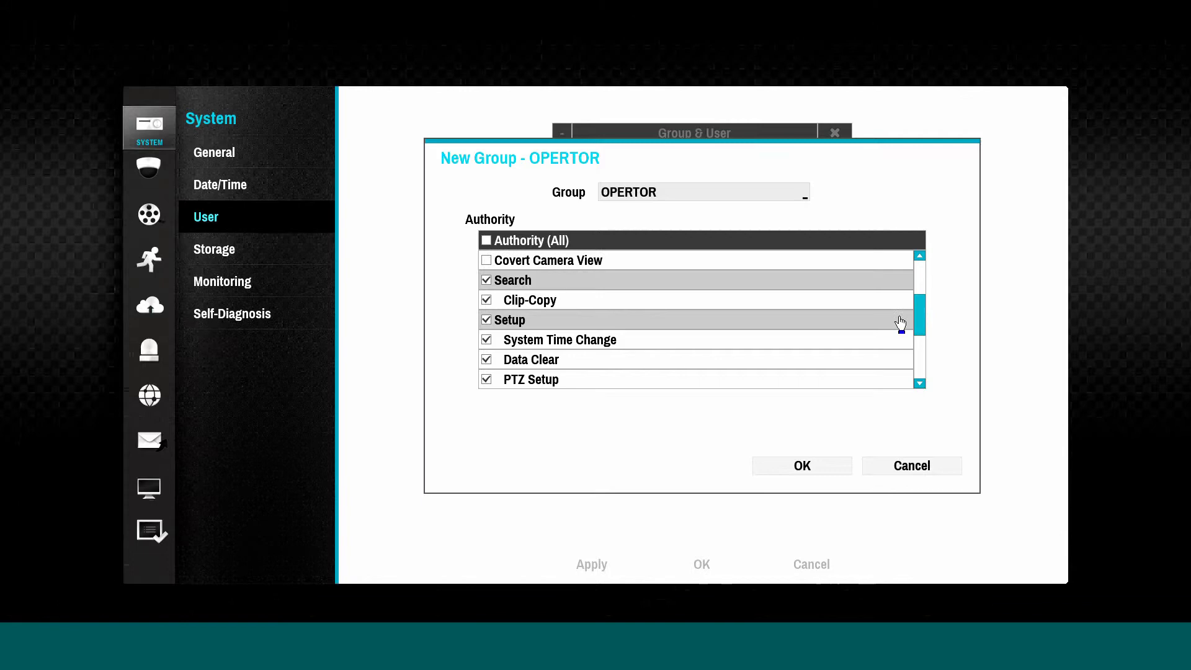
click(487, 322)
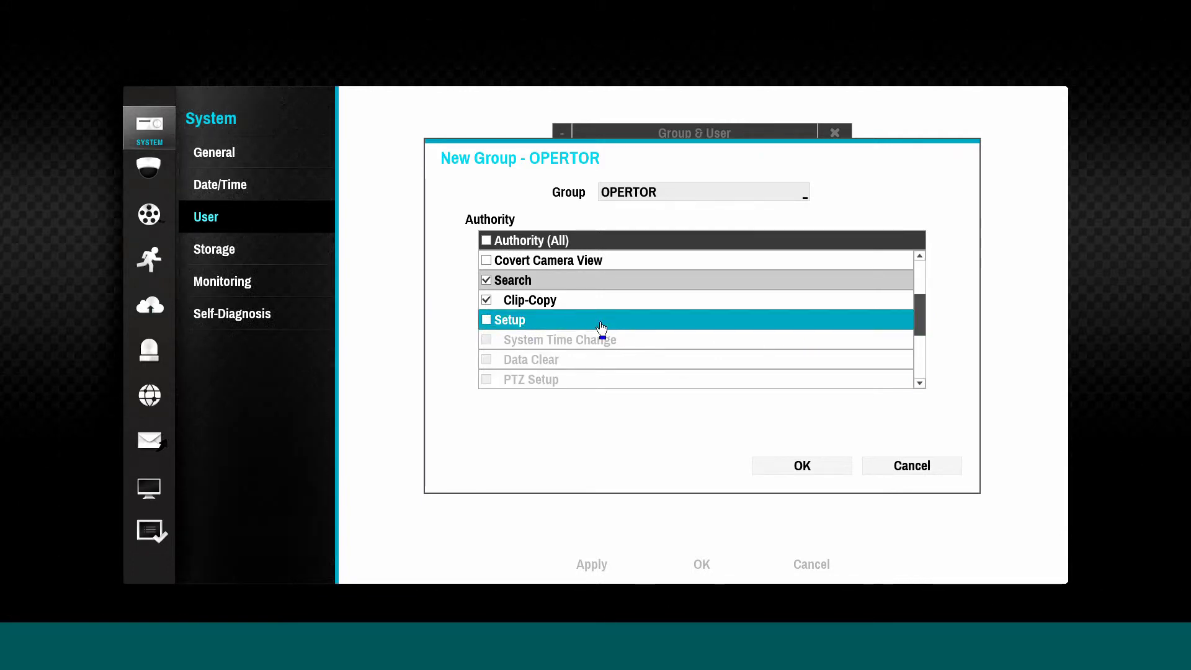
scroll(614, 331, down, 2)
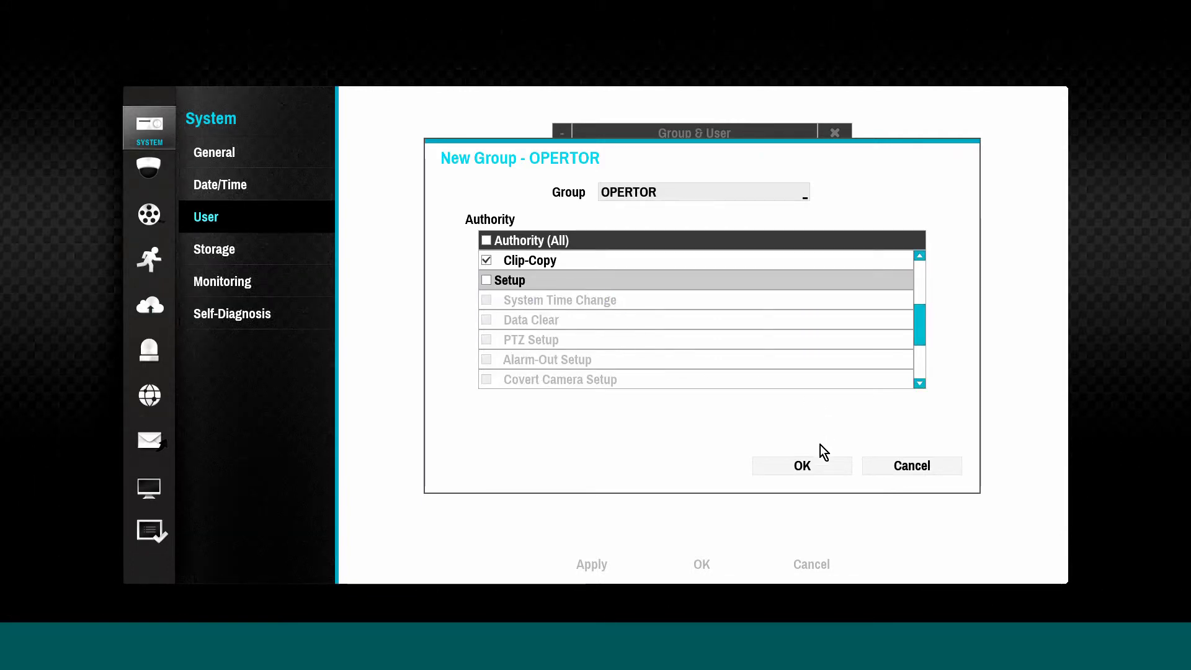
click(809, 467)
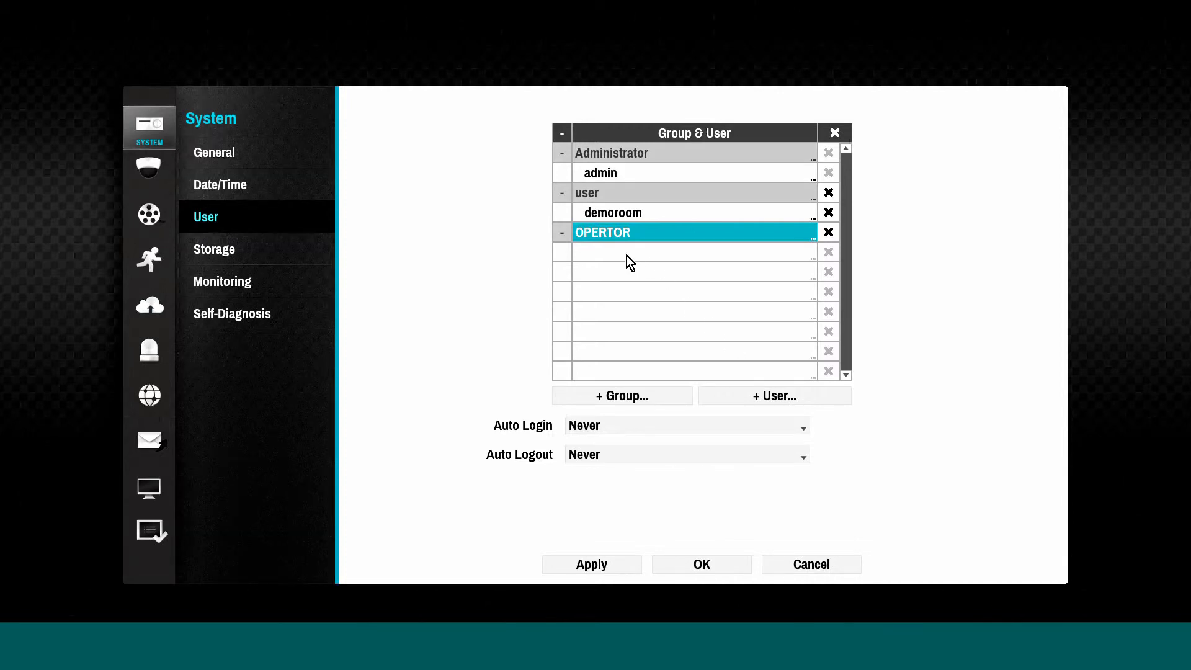
- Start a new user, enter the user's name and keep OPERTOR as the assigned group
click(768, 401)
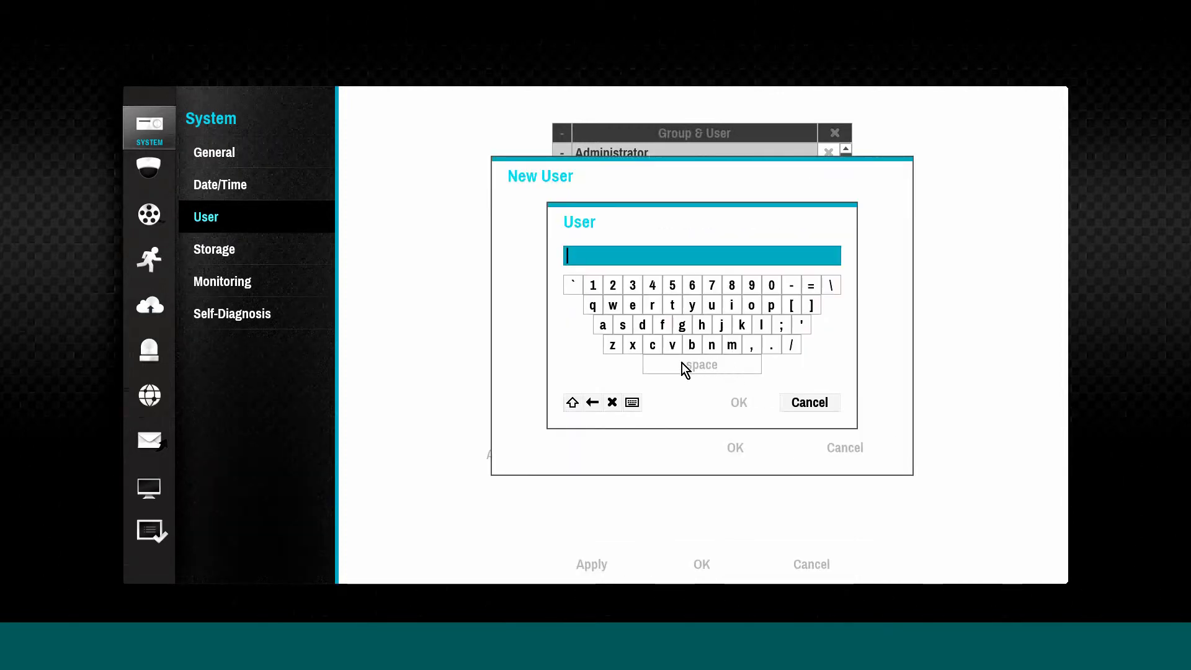
click(572, 403)
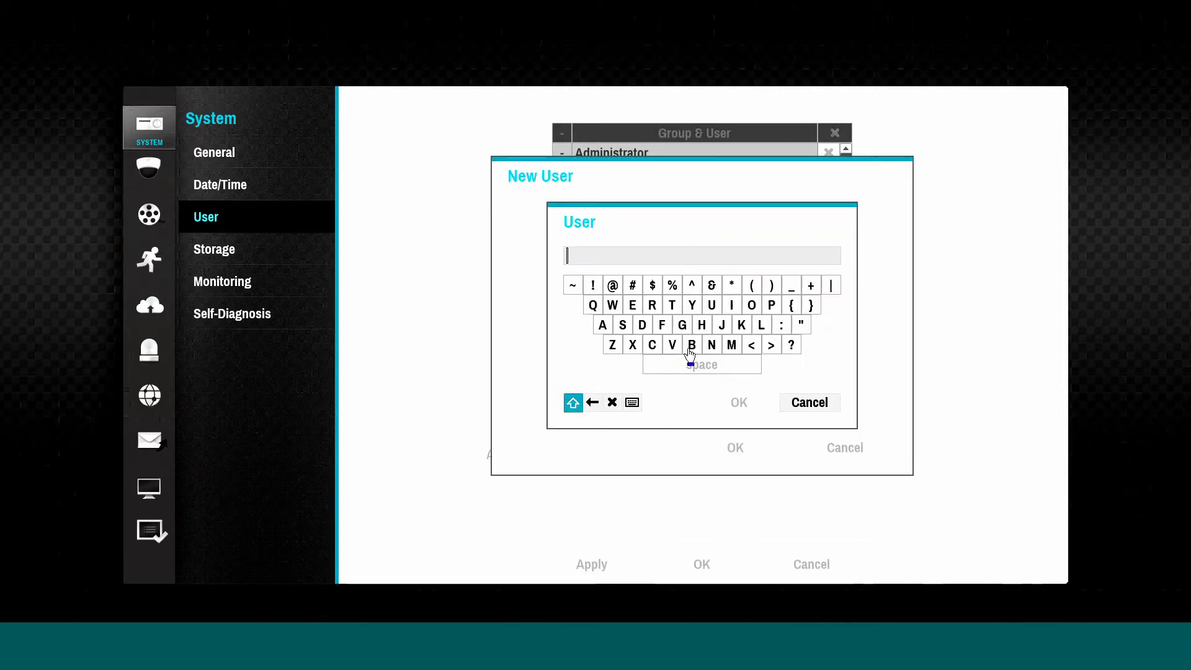
click(723, 325)
click(752, 305)
click(701, 324)
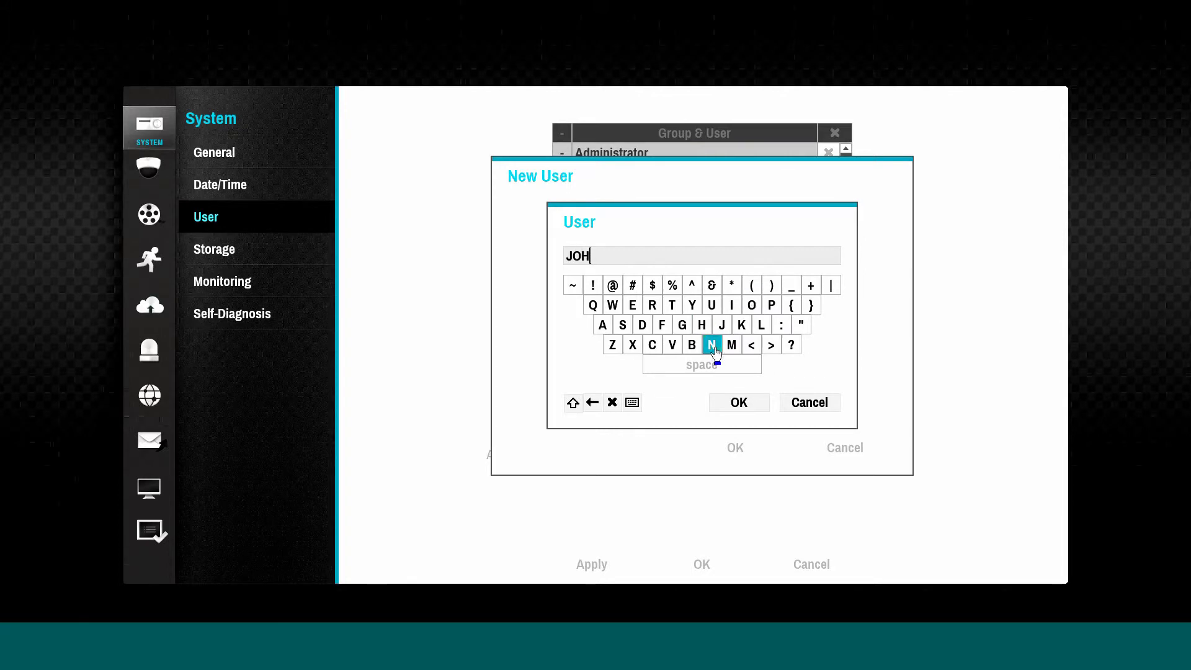
click(738, 404)
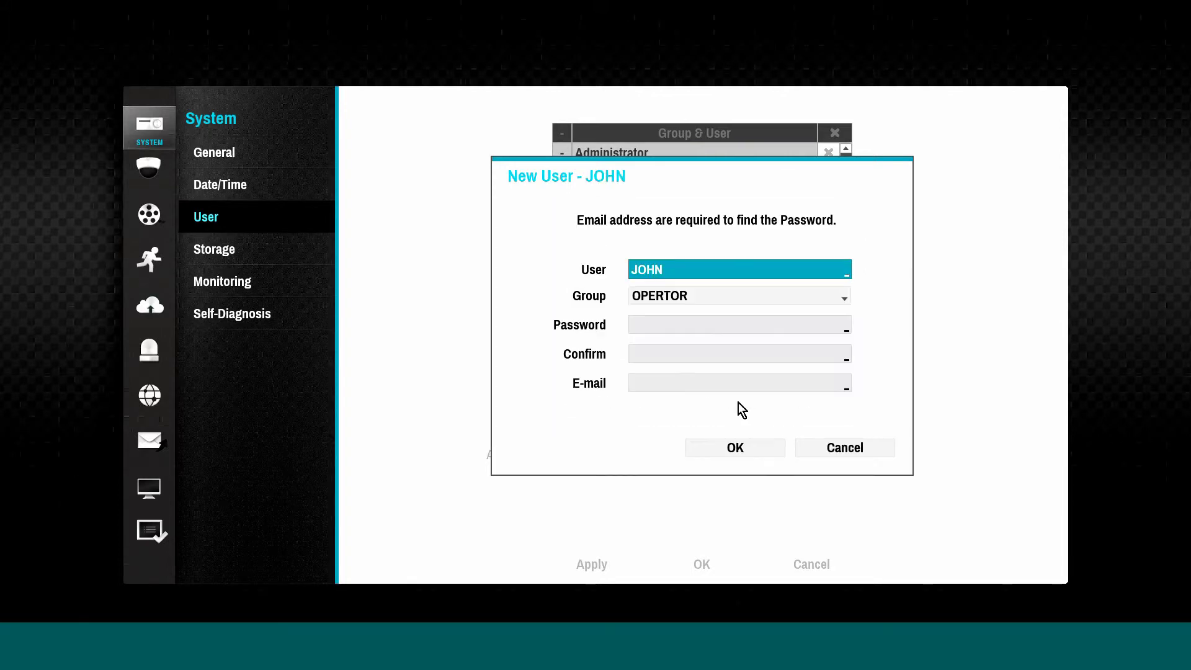
click(766, 301)
click(765, 296)
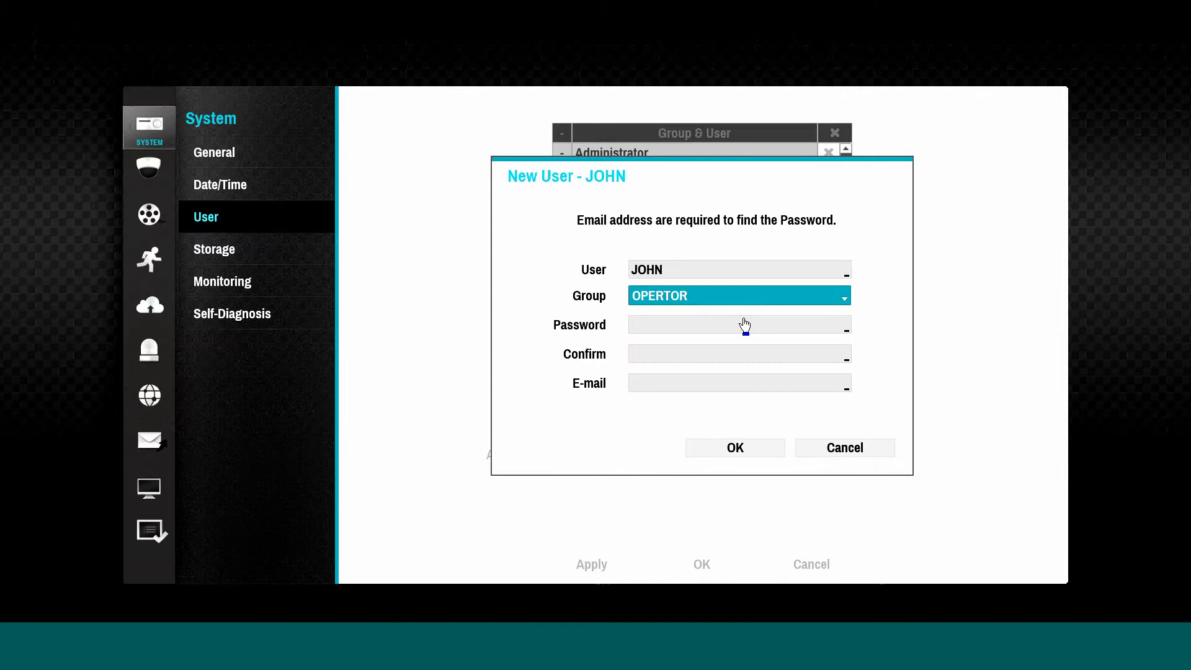
- Enter the new user's password and repeat it in the confirmation field
click(716, 327)
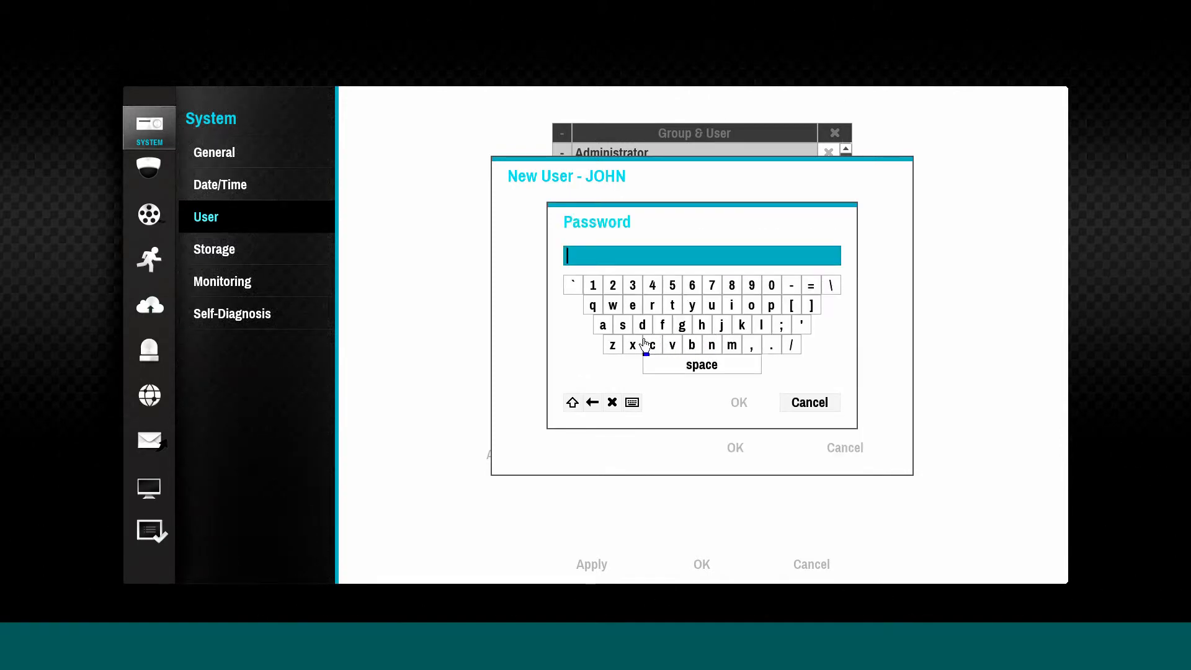
click(770, 307)
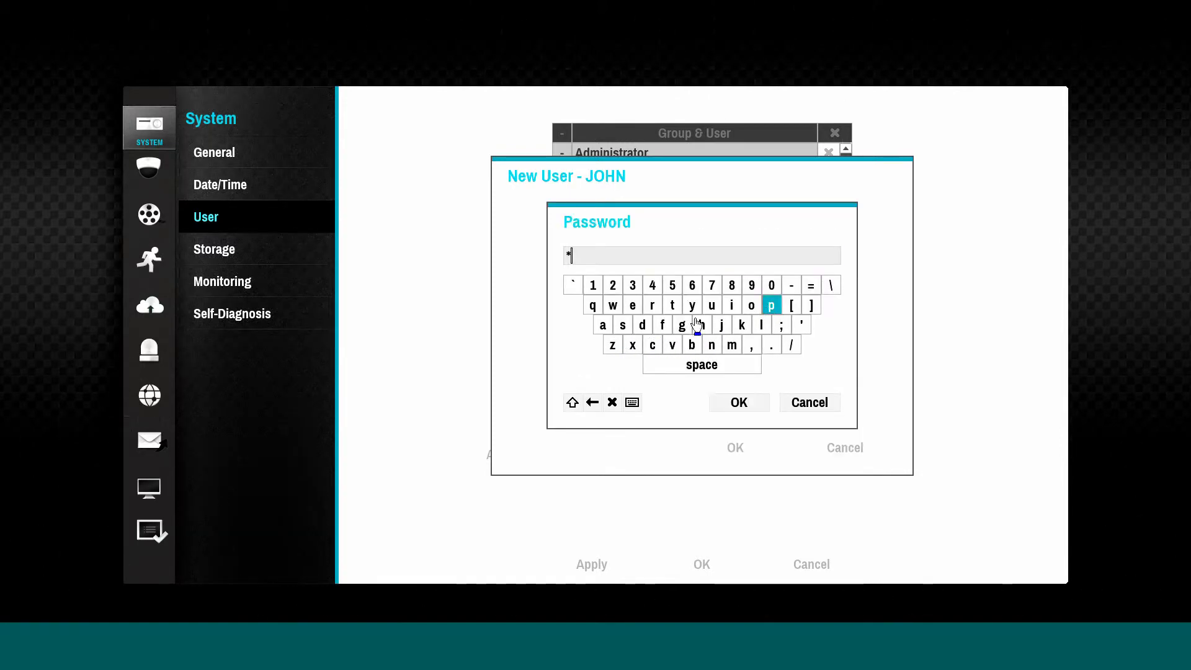
click(603, 325)
click(623, 325)
click(623, 325)
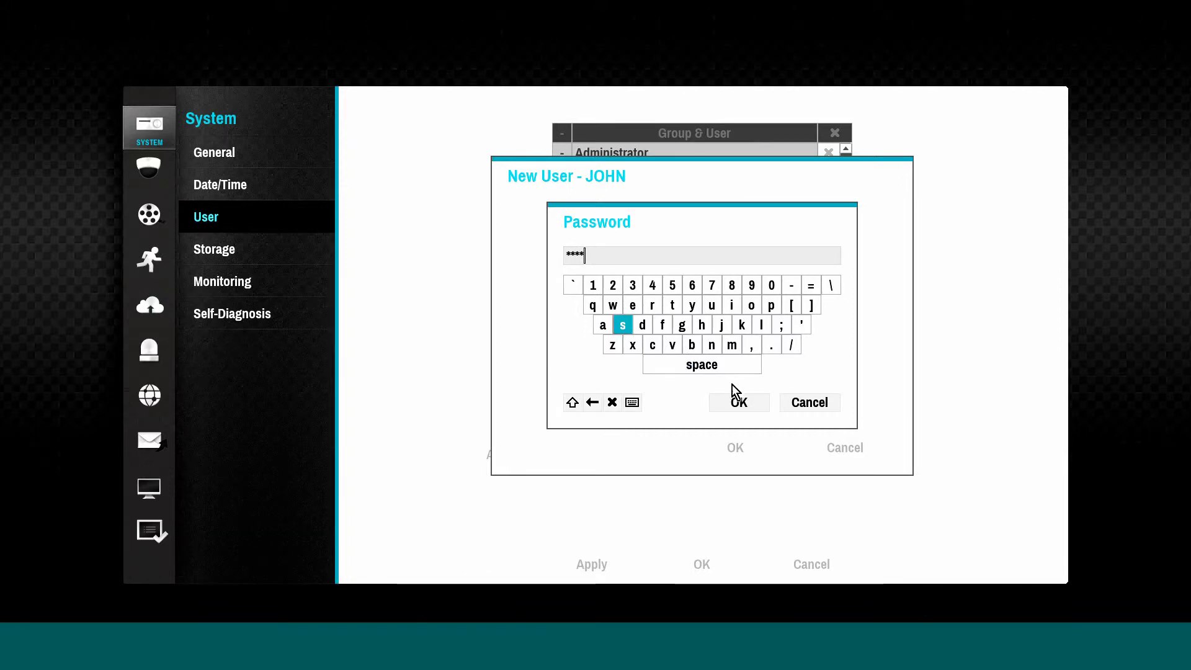
click(738, 401)
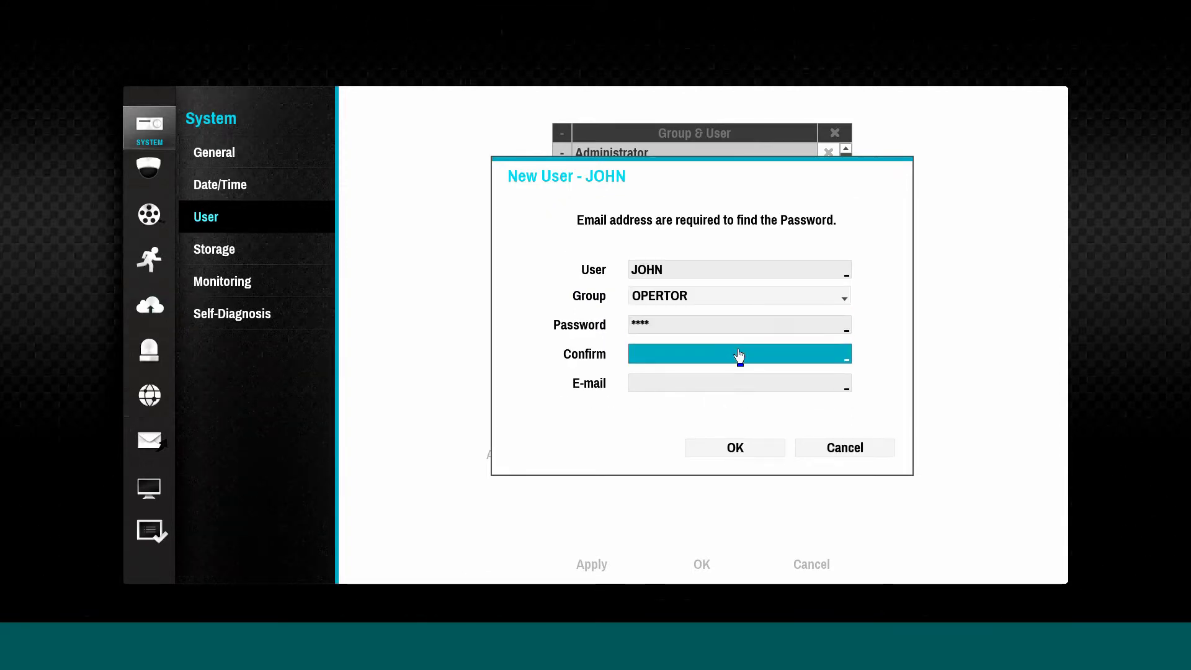
click(739, 355)
click(770, 305)
click(603, 325)
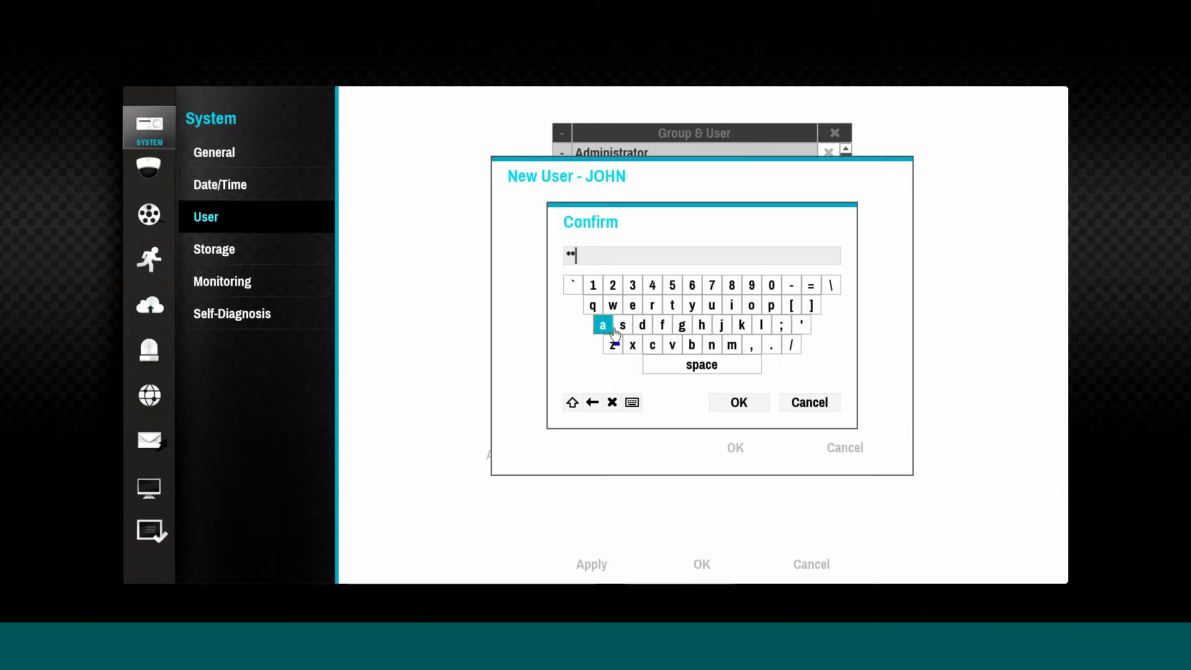
click(623, 325)
click(623, 325)
click(736, 403)
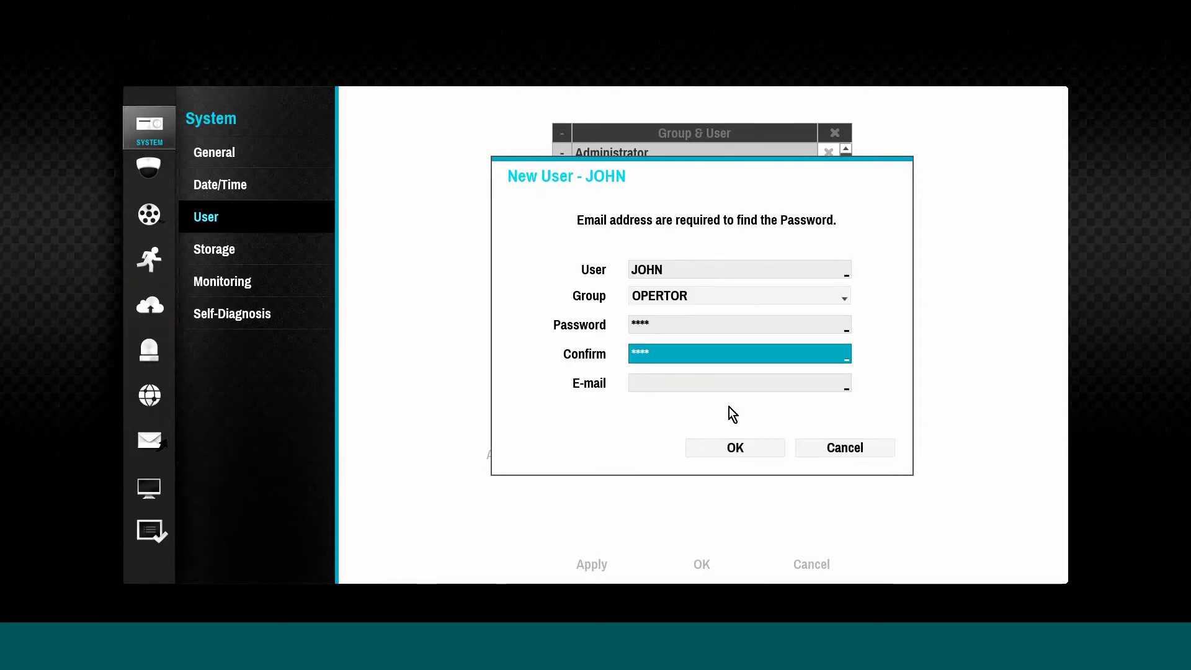
- Leave the e-mail address blank, confirm the new user and apply the user settings
click(693, 388)
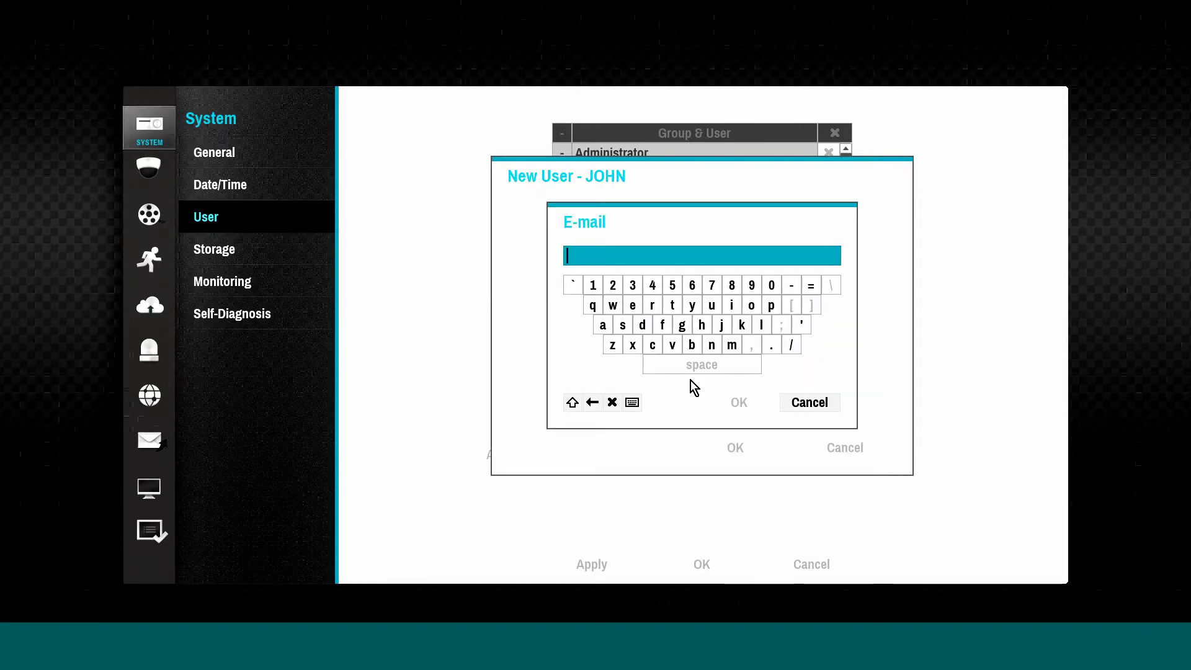
click(800, 403)
click(748, 449)
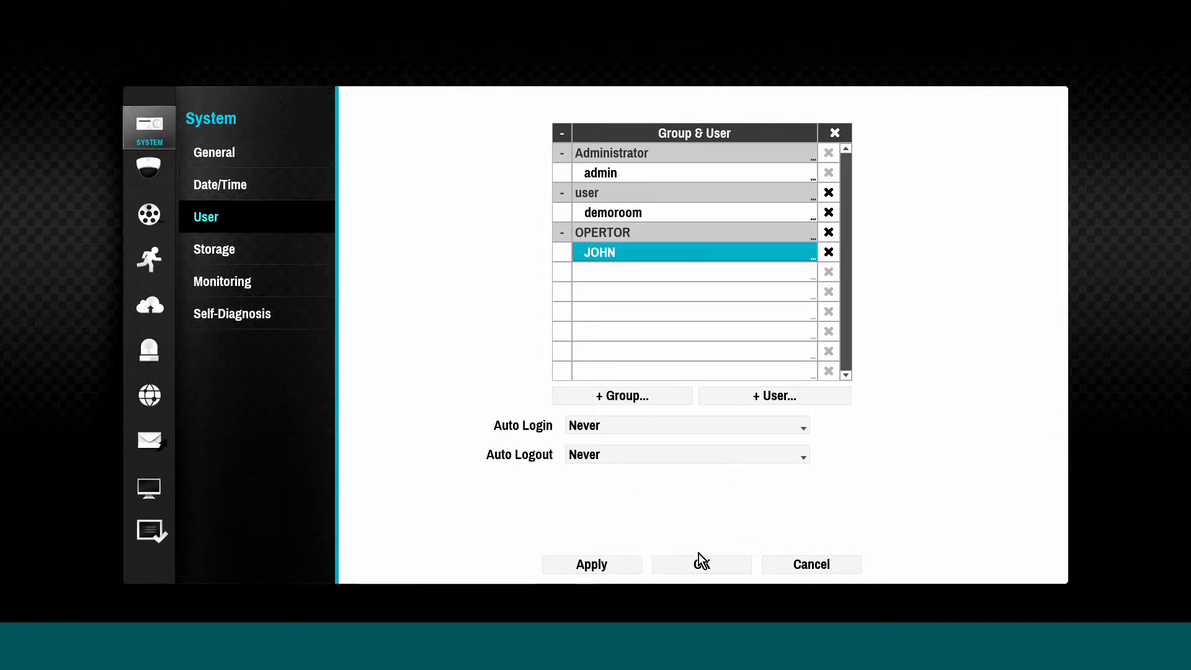
click(625, 561)
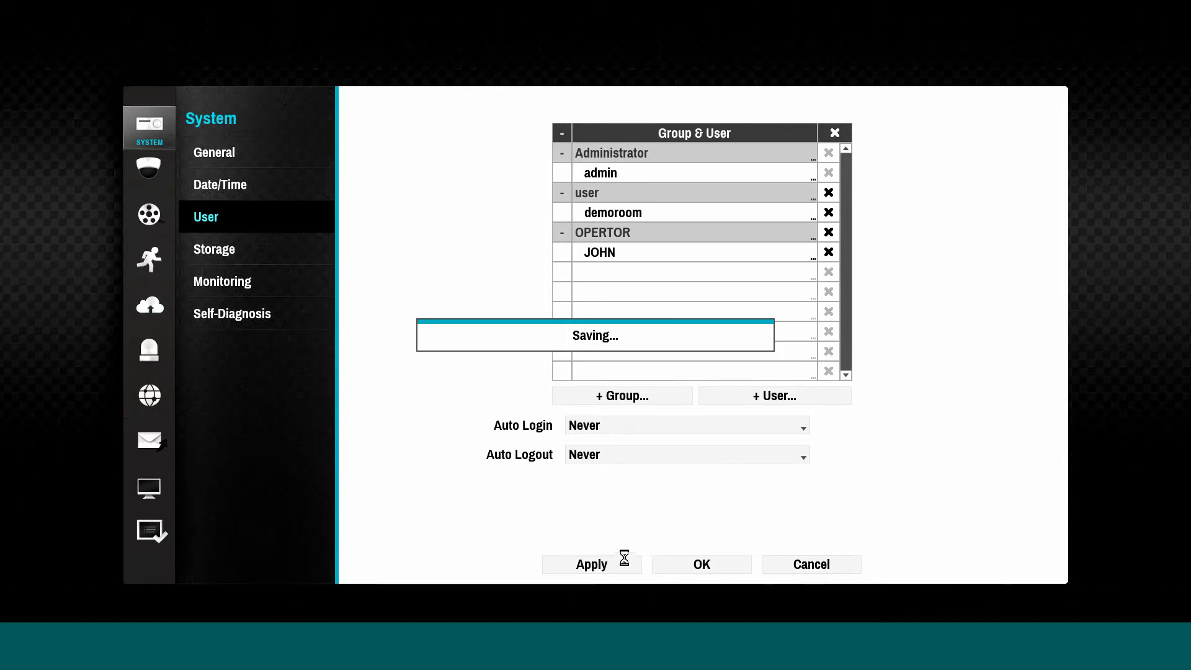
- Review the Internal 1 drive's format options in the storage settings without formatting it, and check the Mirror 1 drive information
click(248, 248)
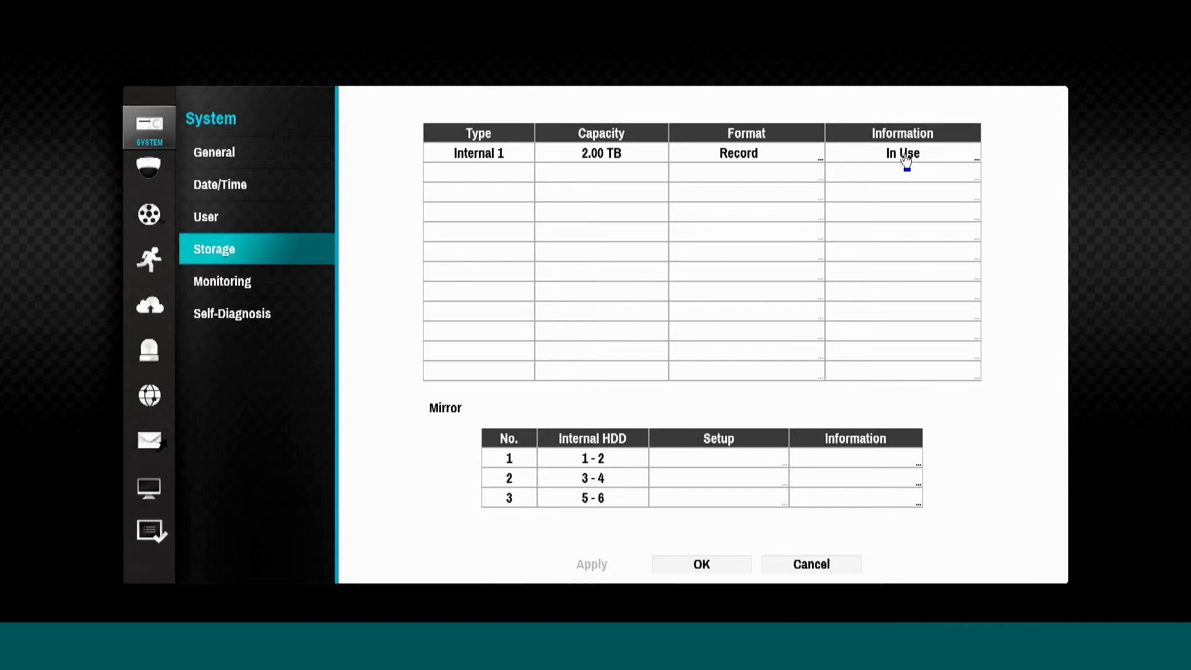
click(944, 153)
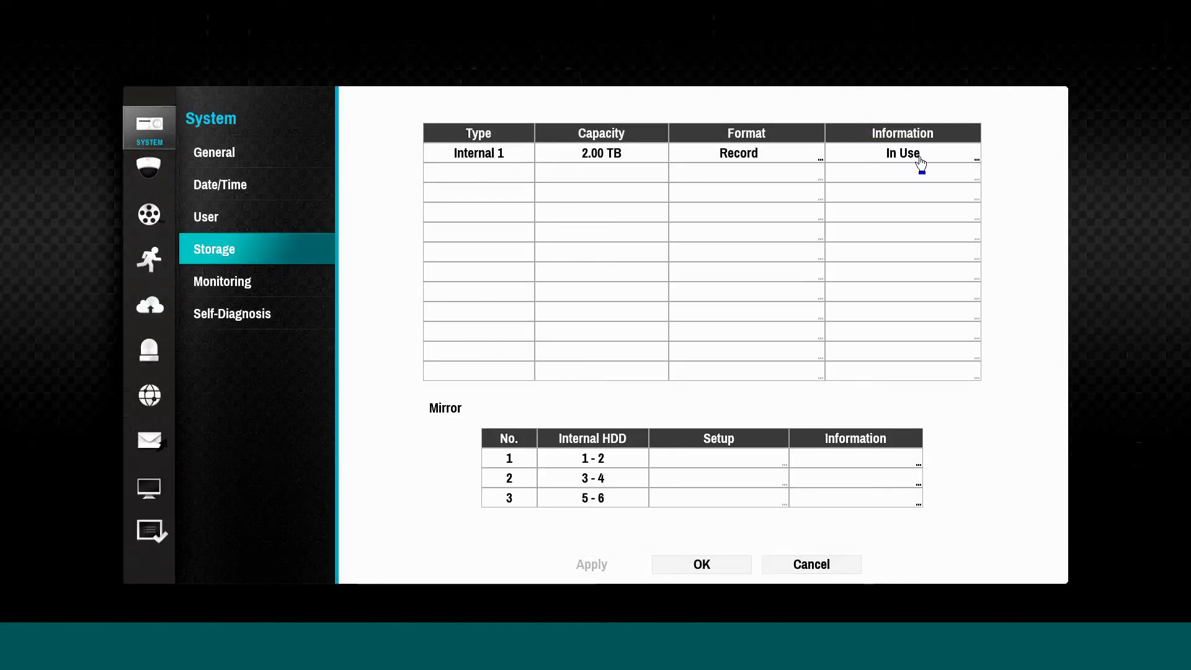
click(803, 156)
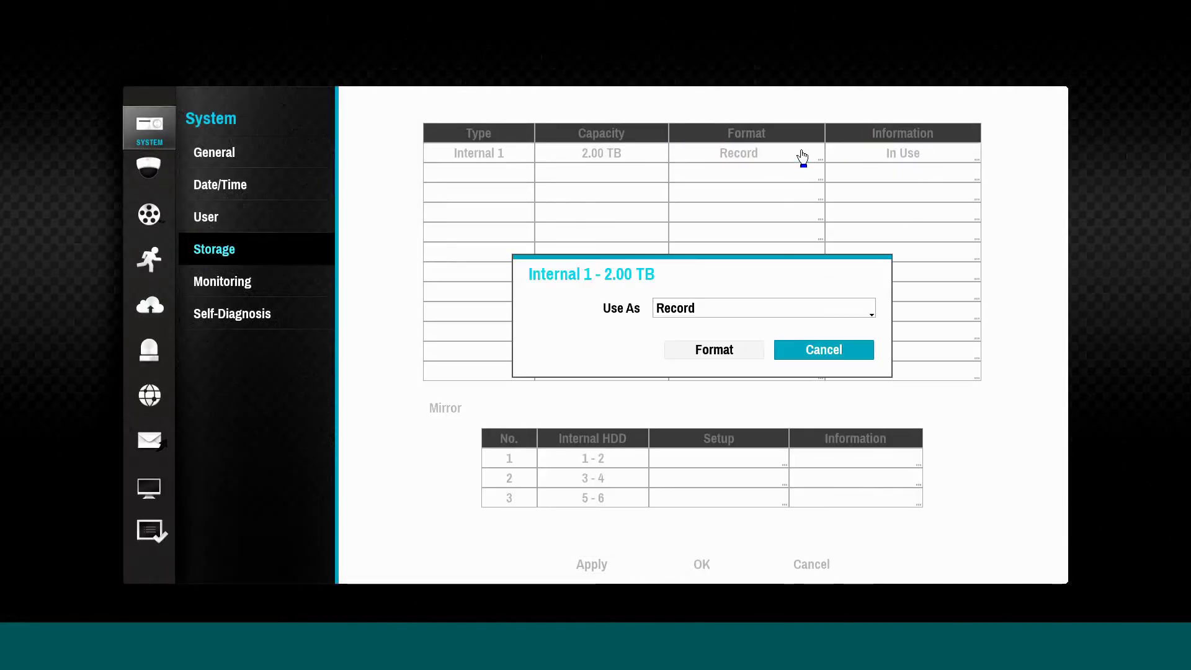
click(711, 353)
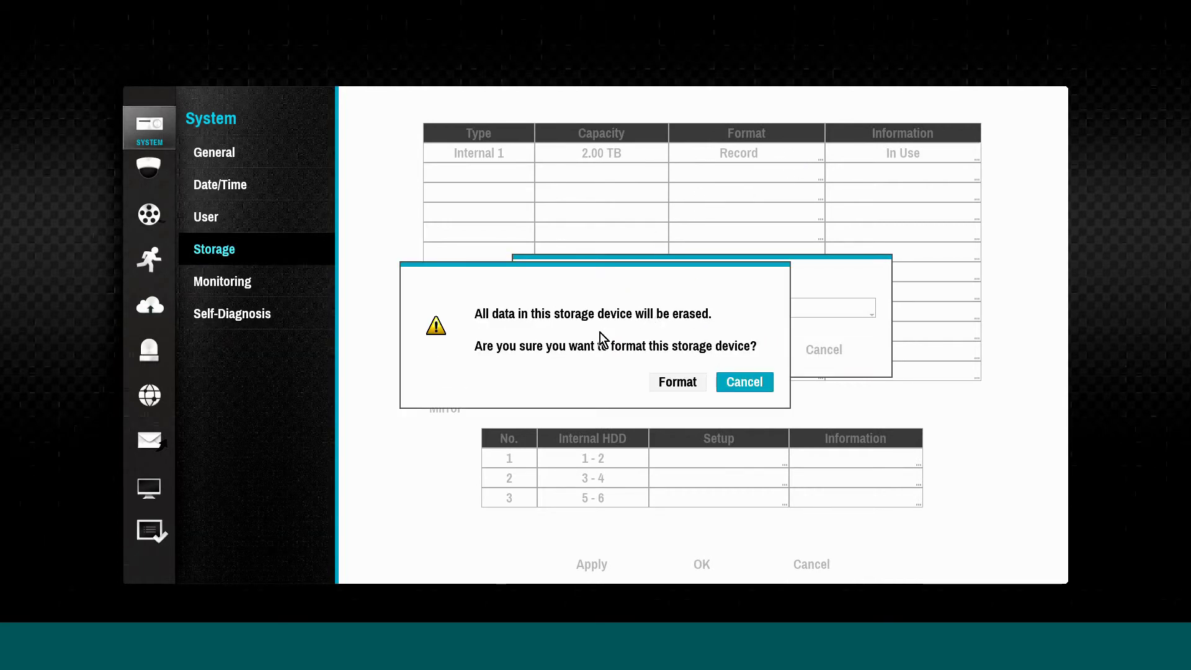
click(743, 386)
click(812, 357)
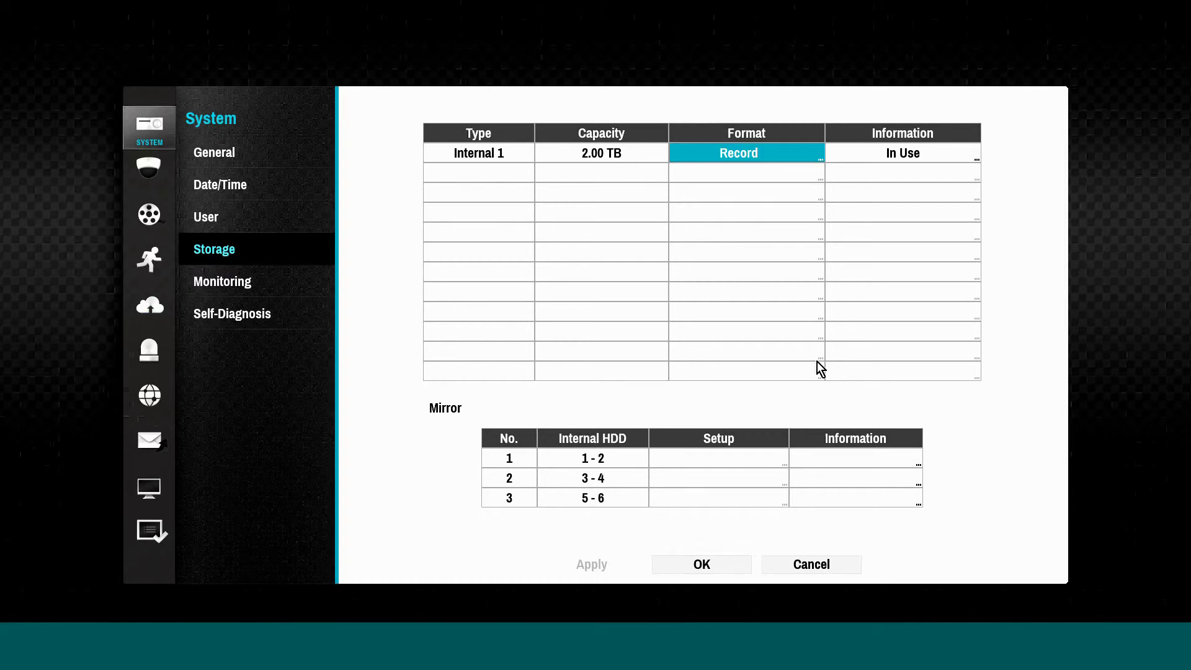
click(898, 464)
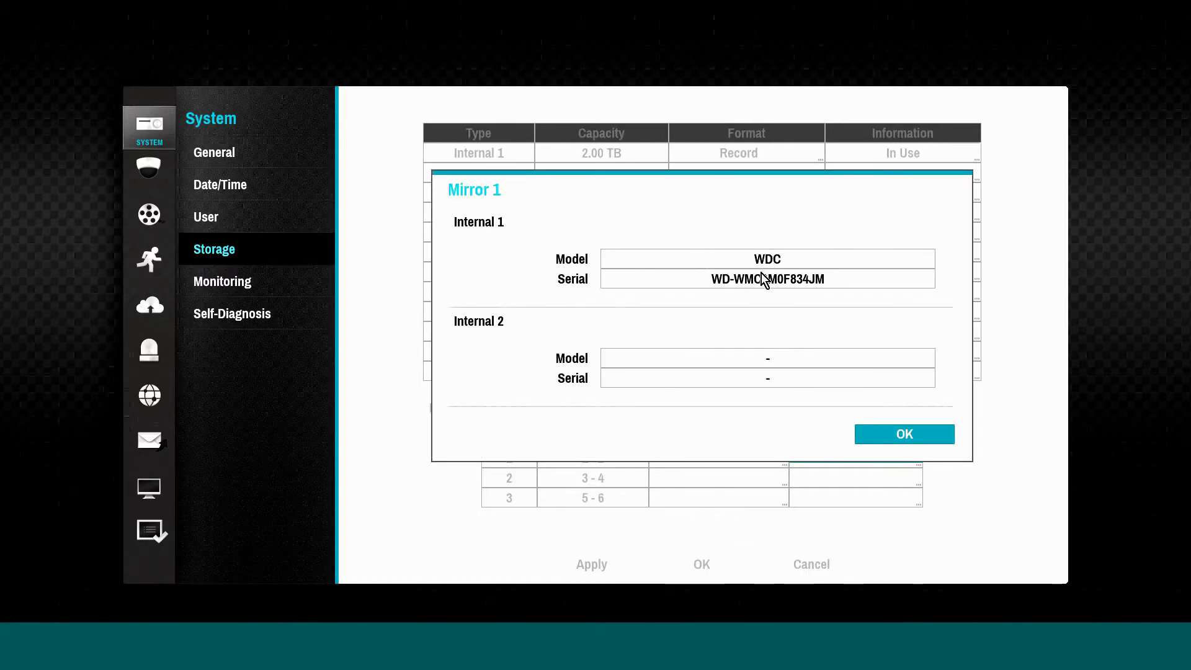
click(908, 437)
- Review the available check intervals for the System event in the monitoring settings and leave without changing the interval
click(250, 288)
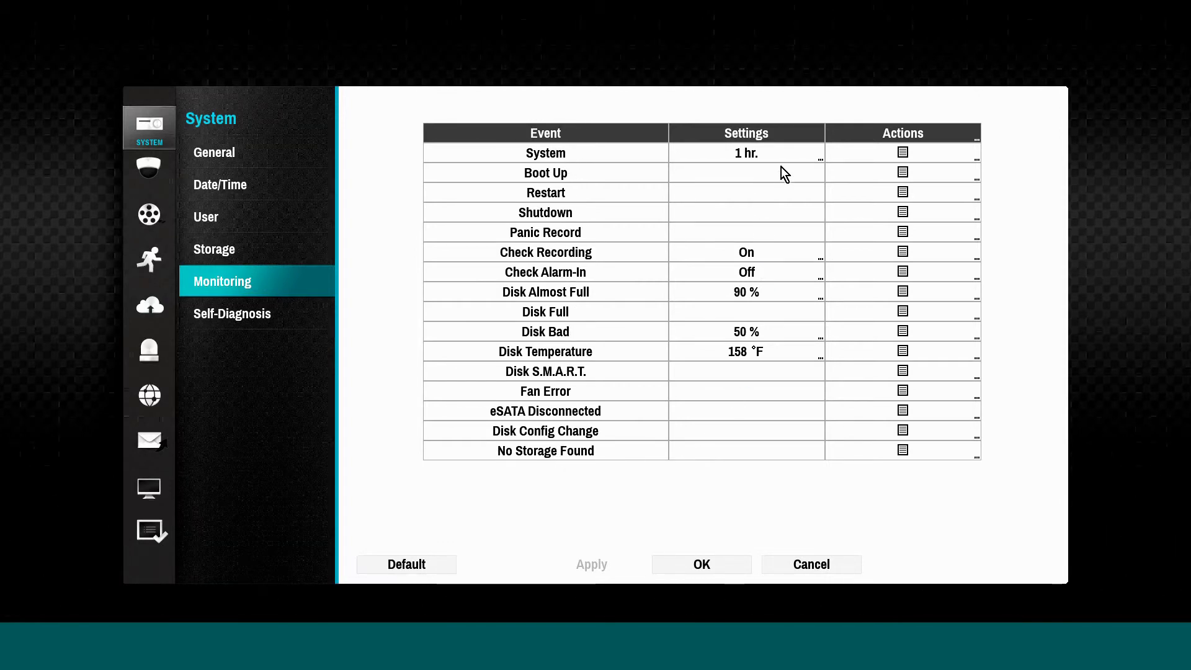
click(804, 161)
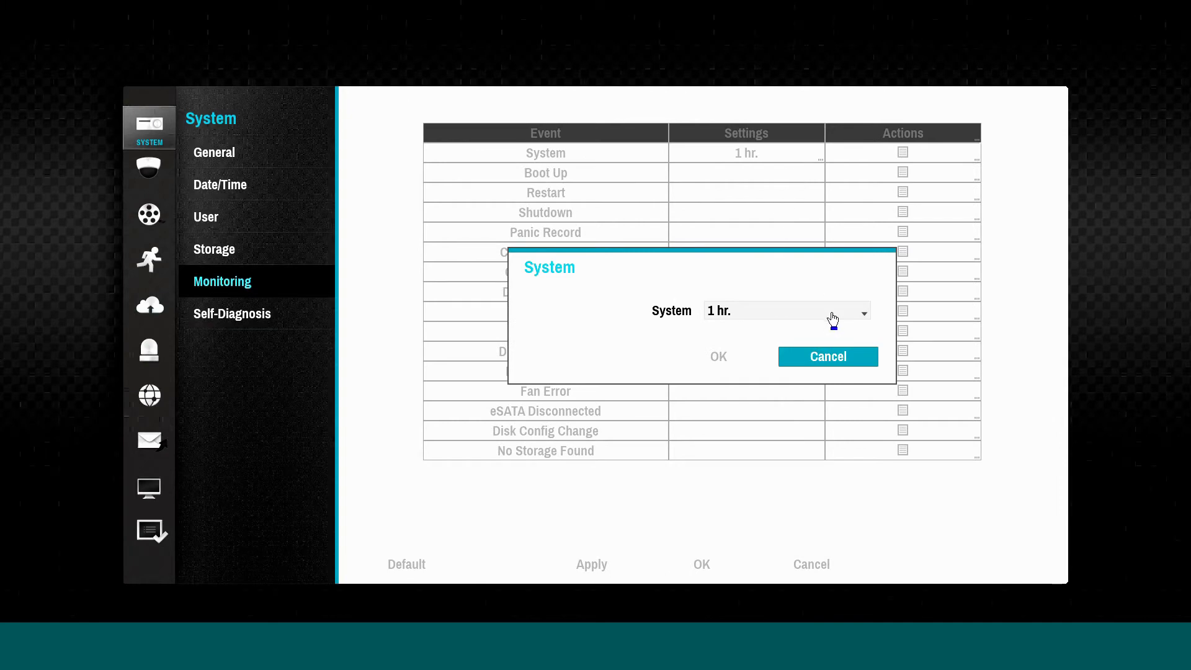
click(833, 318)
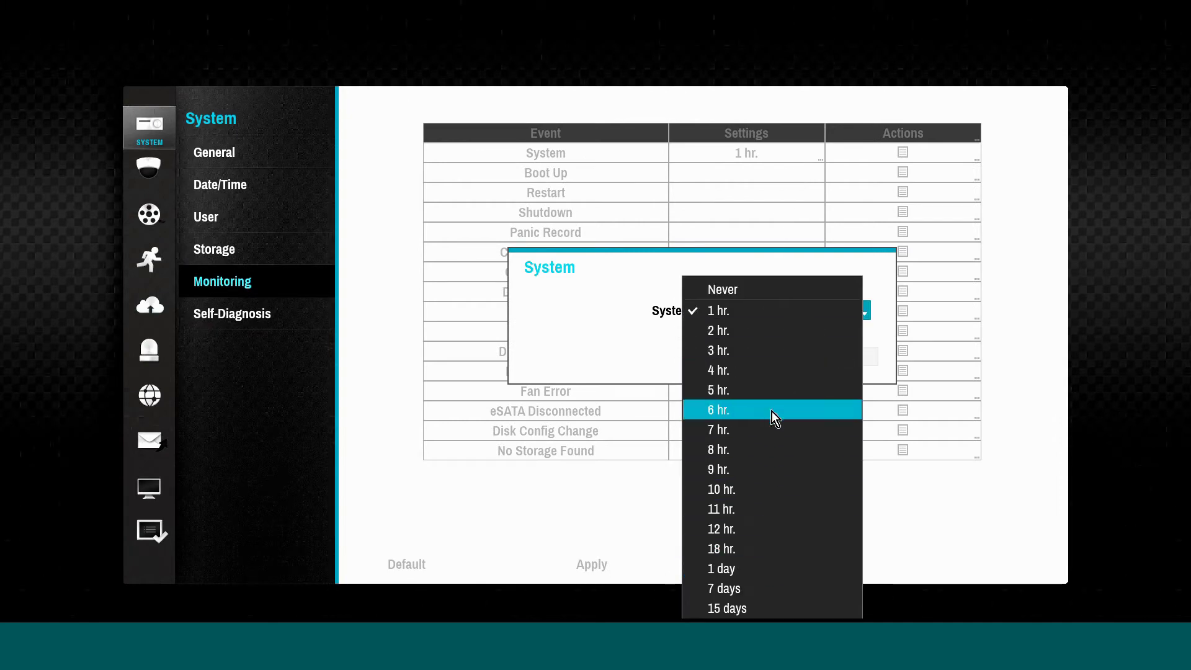
click(873, 486)
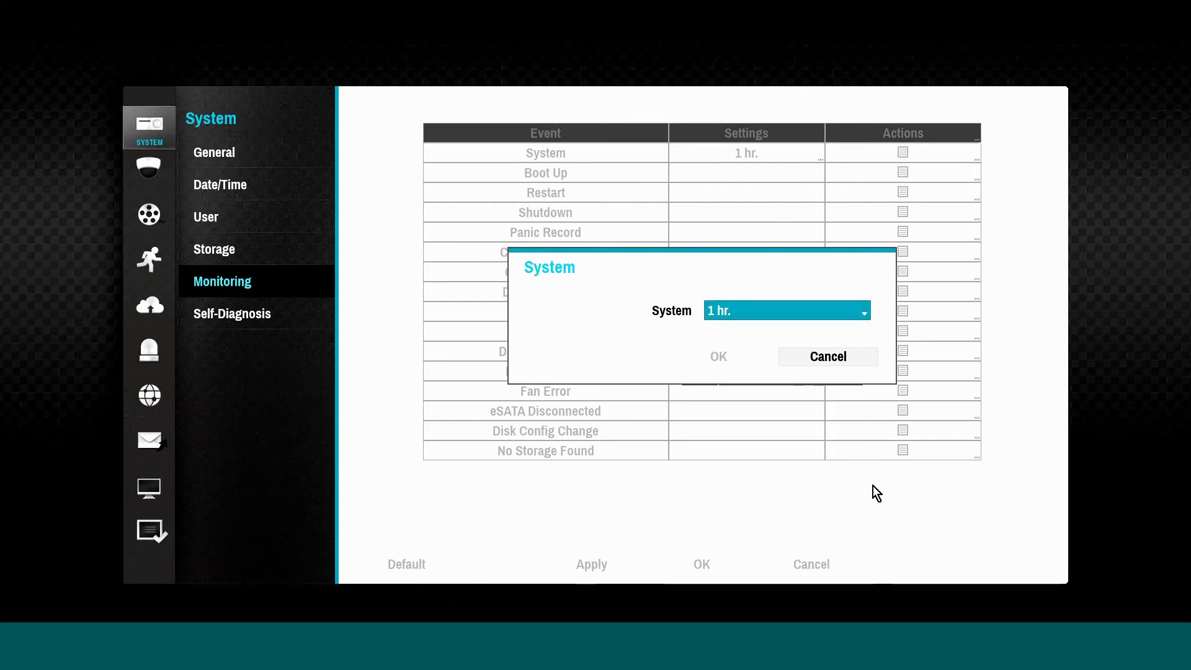
click(841, 366)
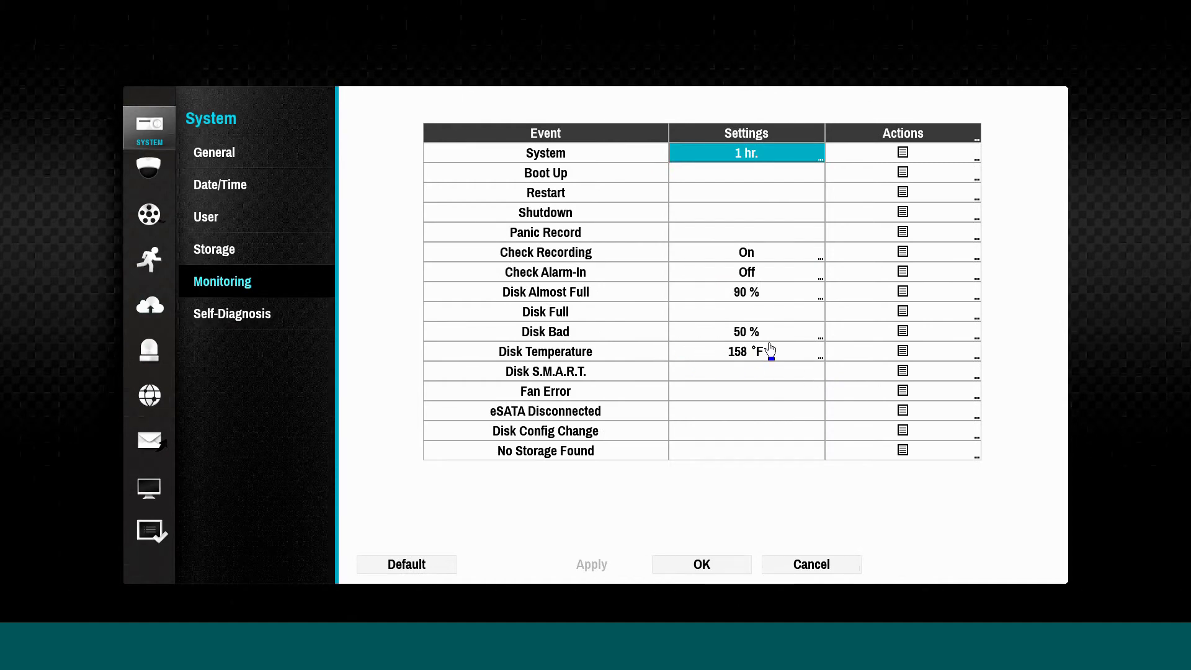
- Review the percentage thresholds offered for the Disk Bad event and cancel without choosing a different one
click(775, 335)
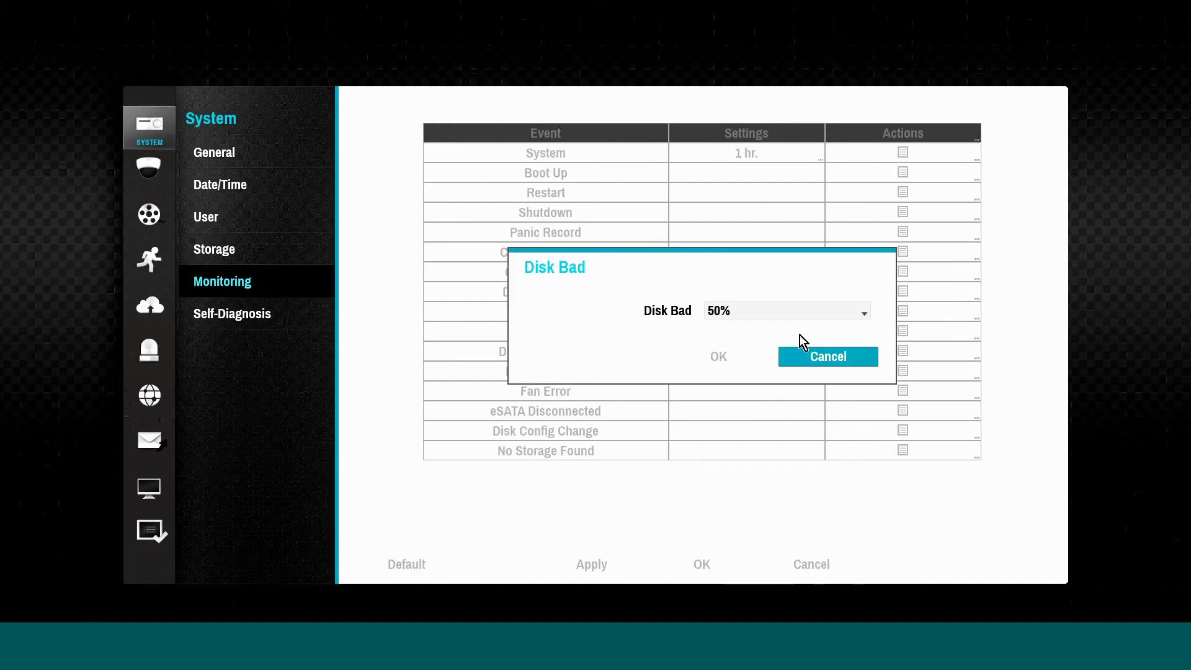
click(864, 318)
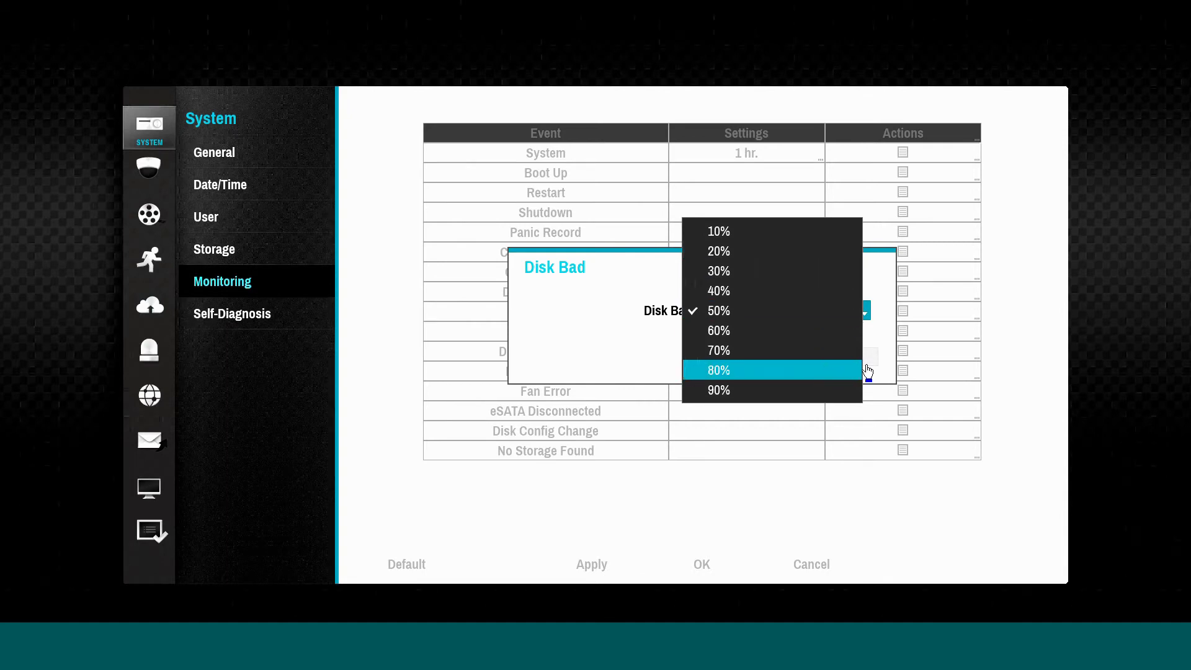
click(887, 374)
click(828, 357)
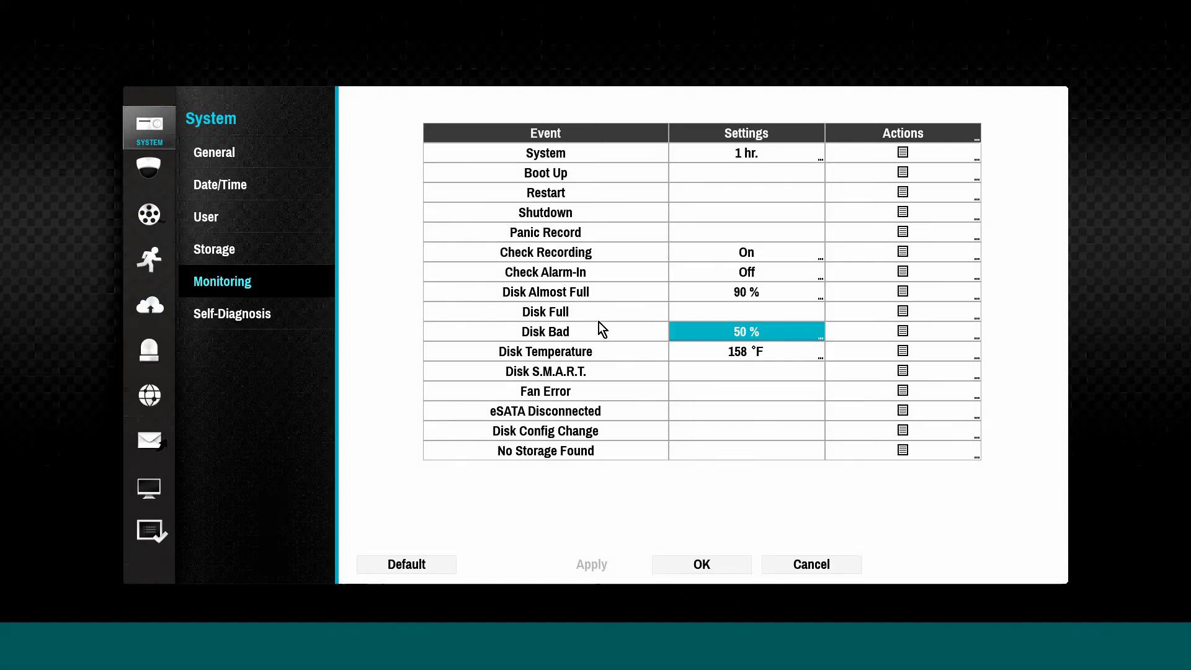
- Try the Beep alarm-out in the Disk Bad event's actions, clear it again and close the alarm-out options
click(929, 333)
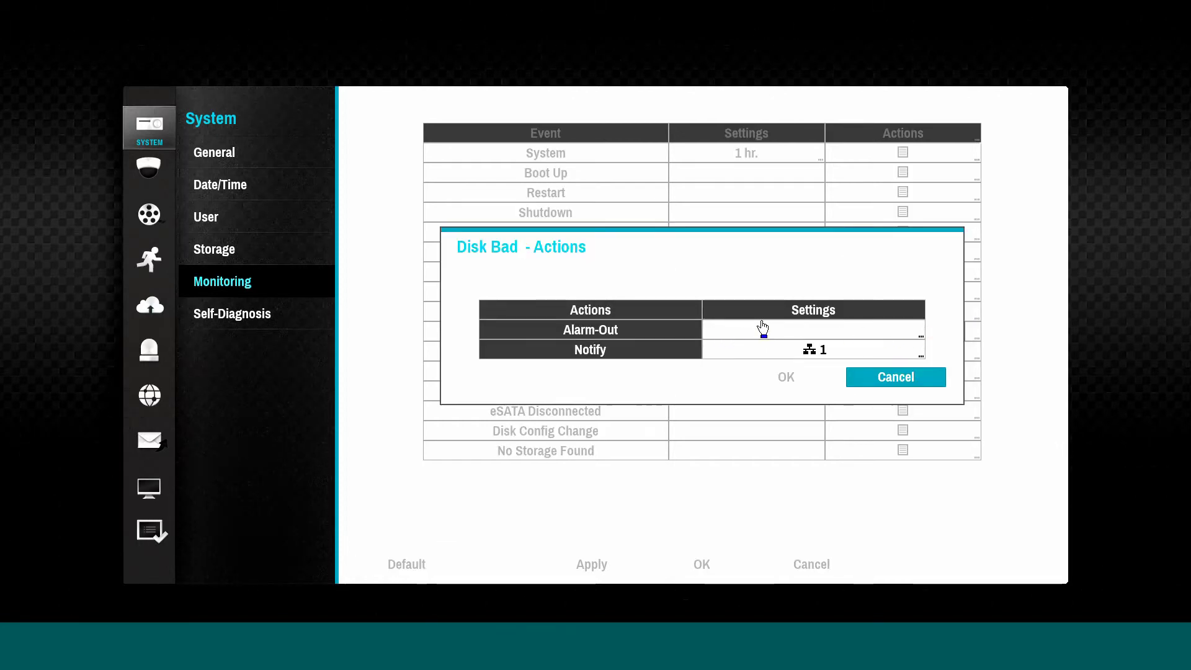
click(794, 330)
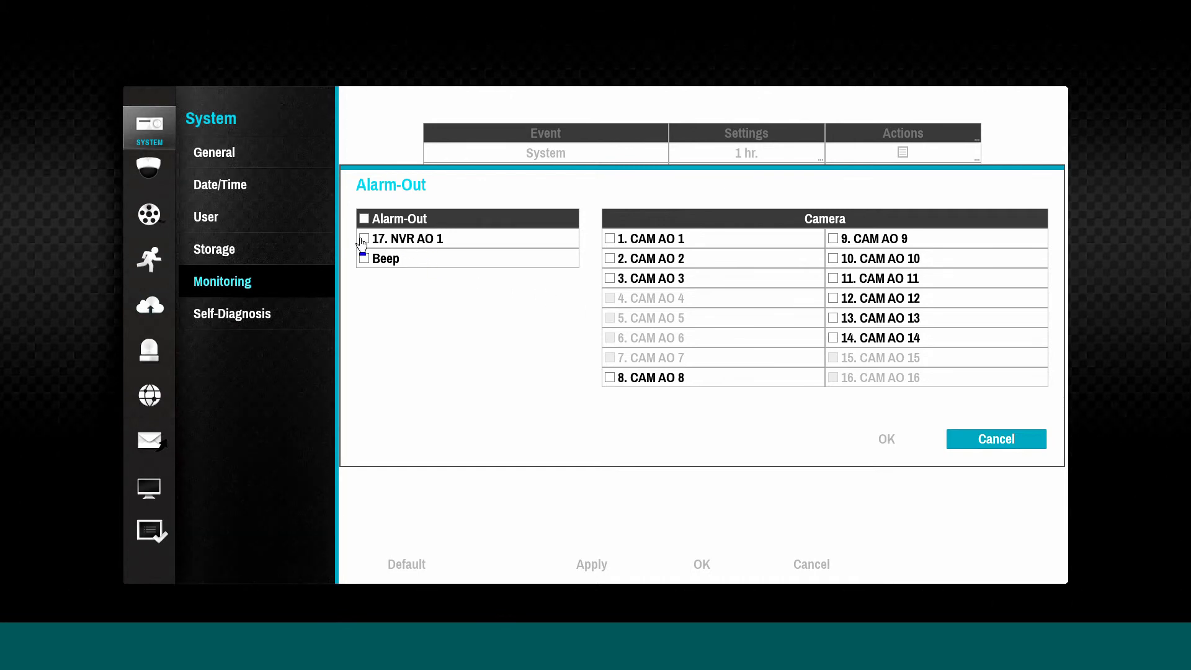
click(365, 259)
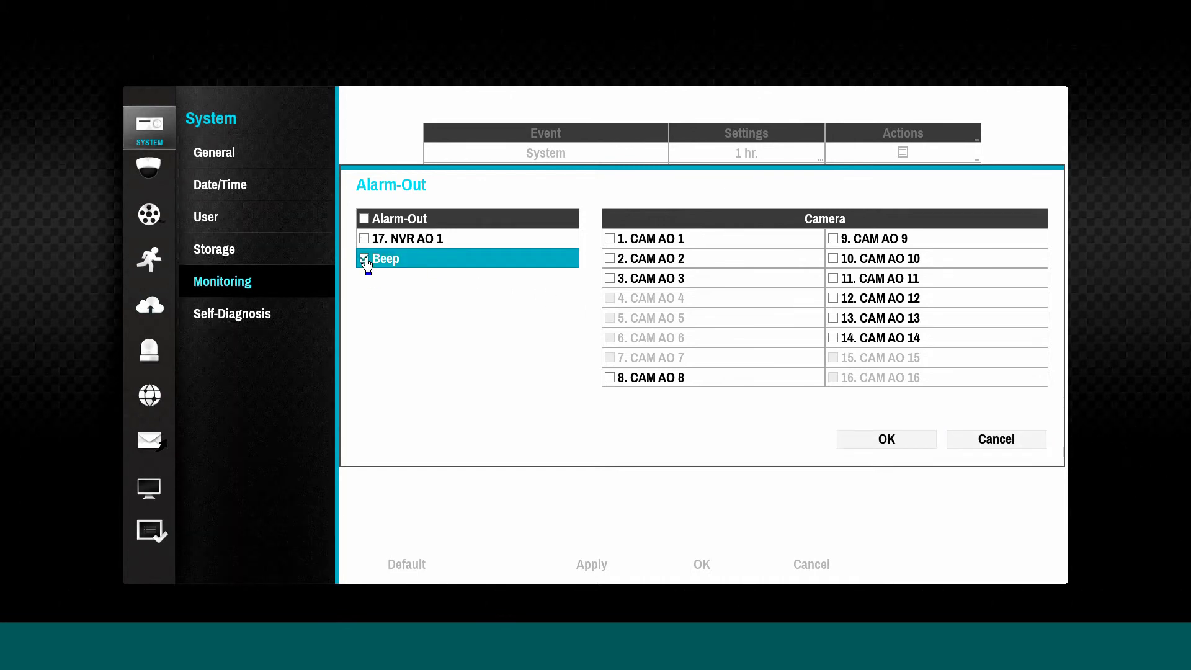
click(365, 260)
click(893, 435)
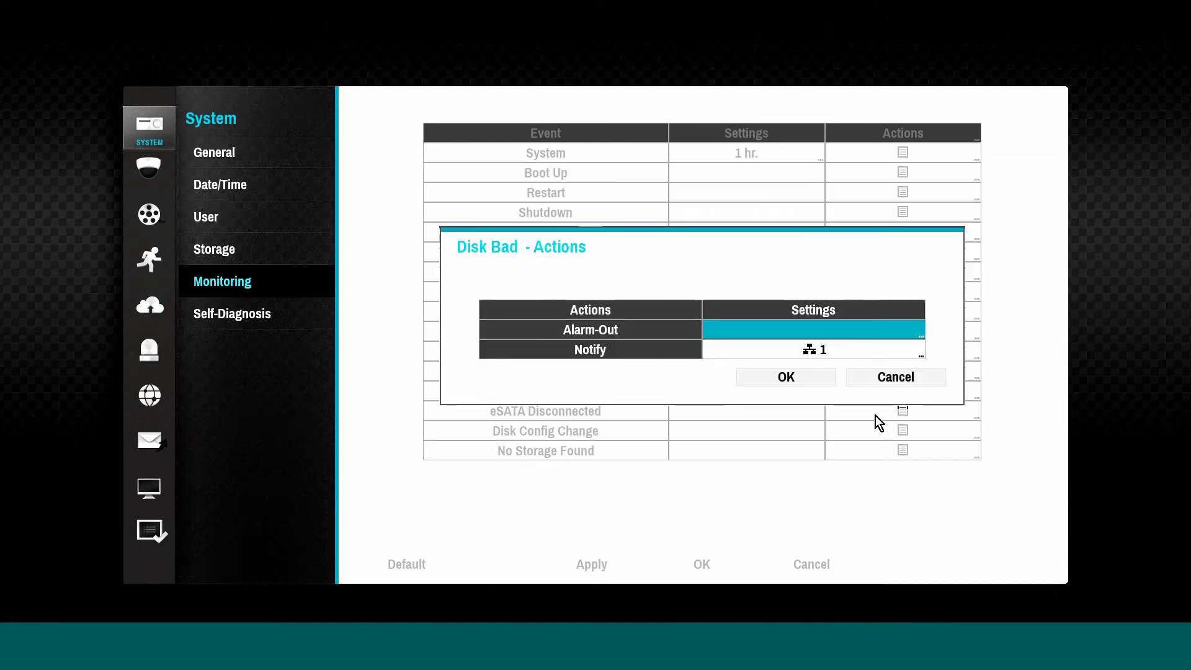
- Review the notification options for the Disk Bad event and cancel out of its actions
click(830, 350)
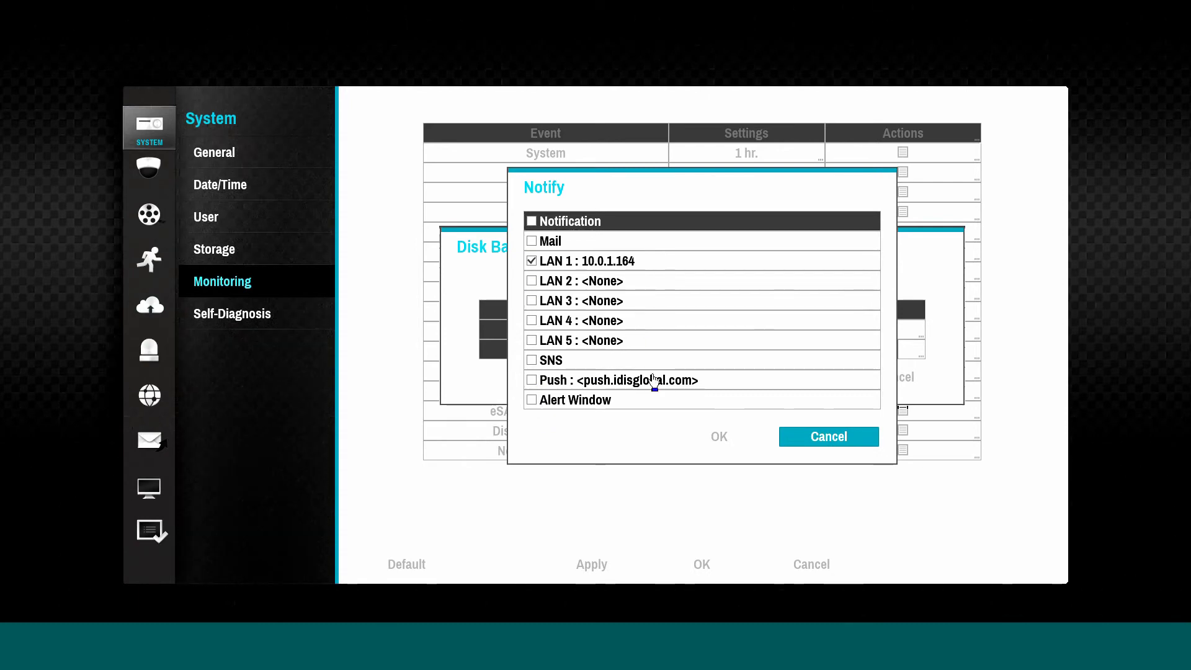
click(824, 441)
click(887, 376)
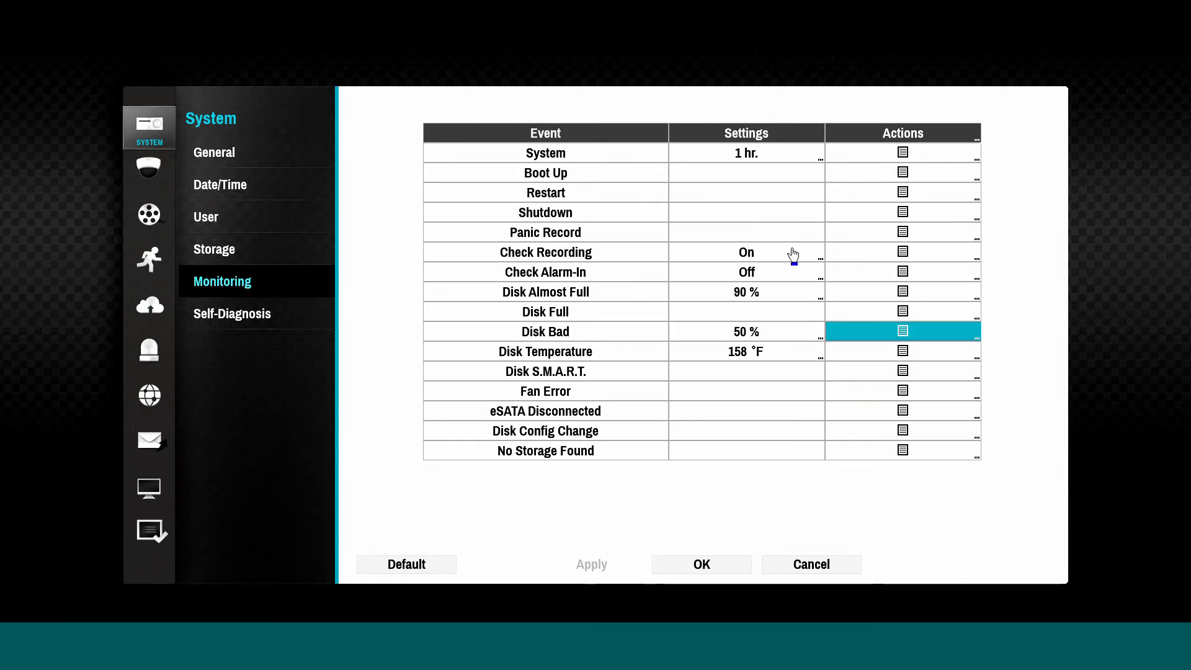
- Review the self-diagnosis settings and the available auto generating intervals for reports, keeping the interval at Never
click(252, 314)
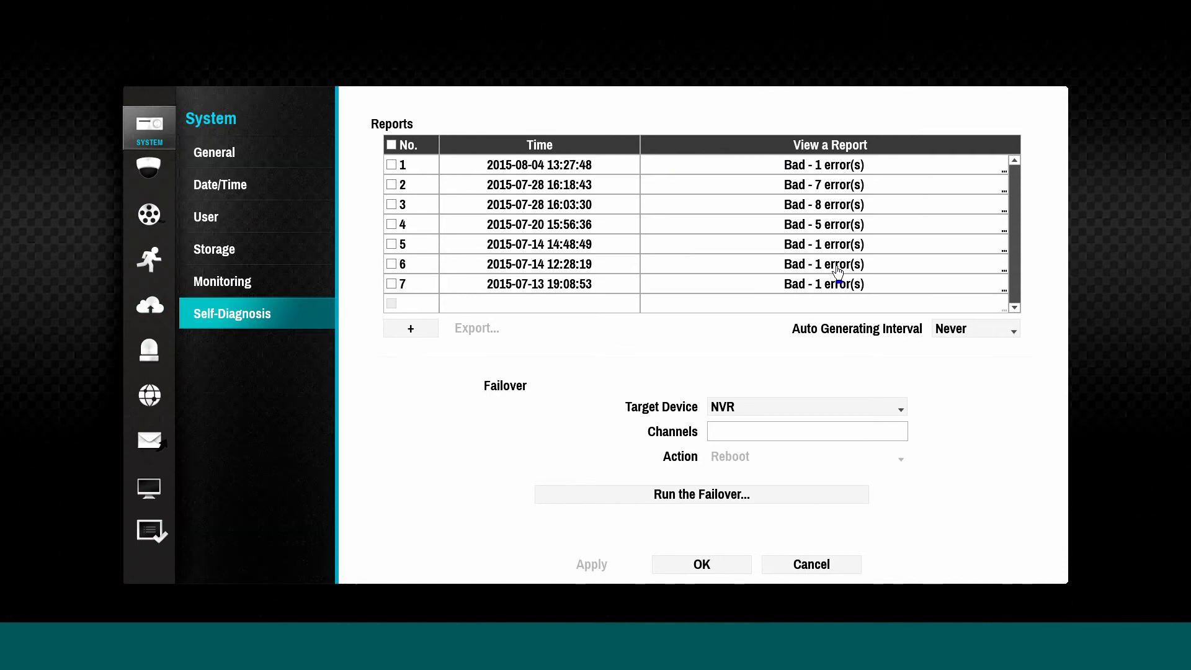
click(1010, 329)
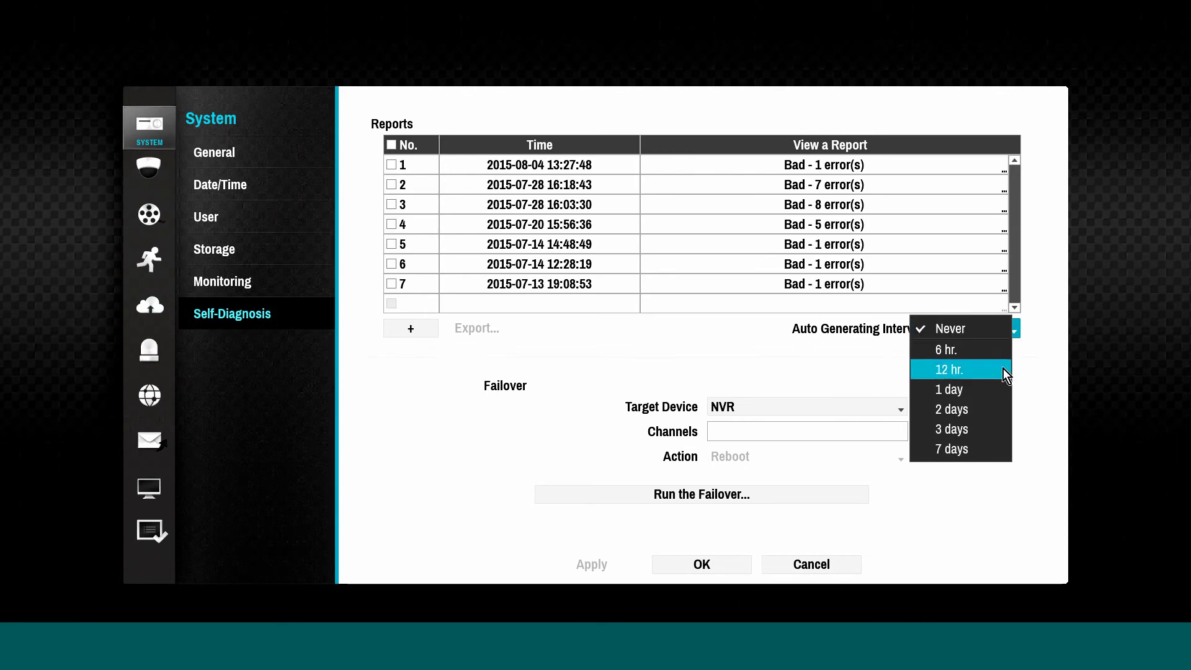
click(1040, 388)
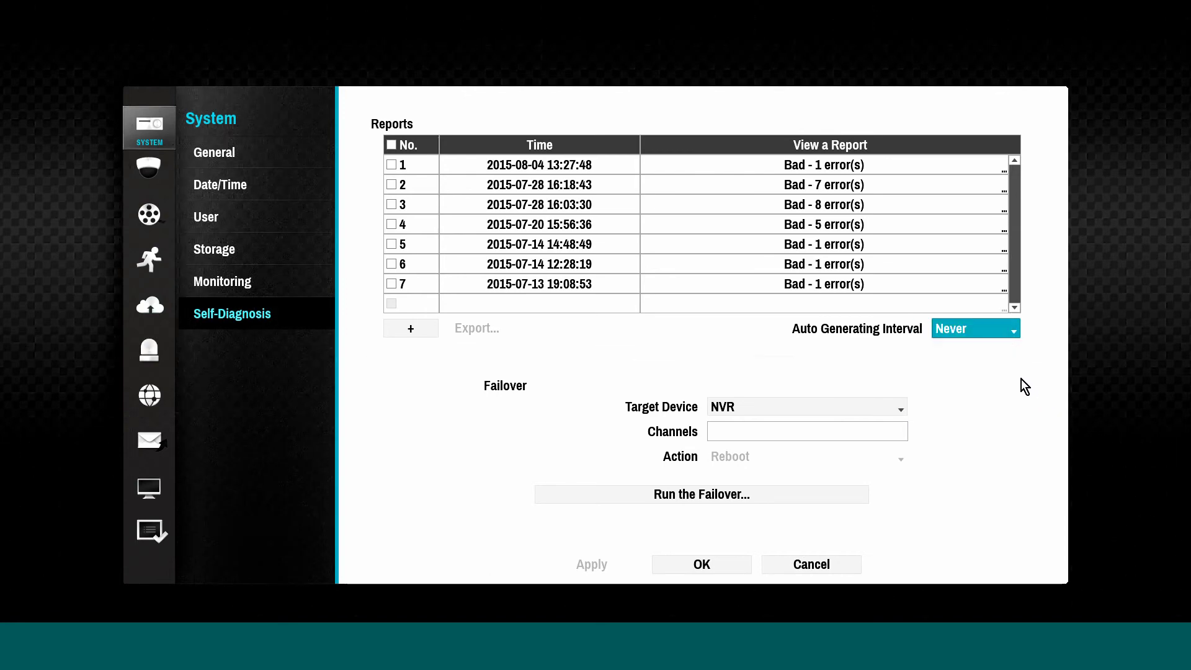
click(791, 186)
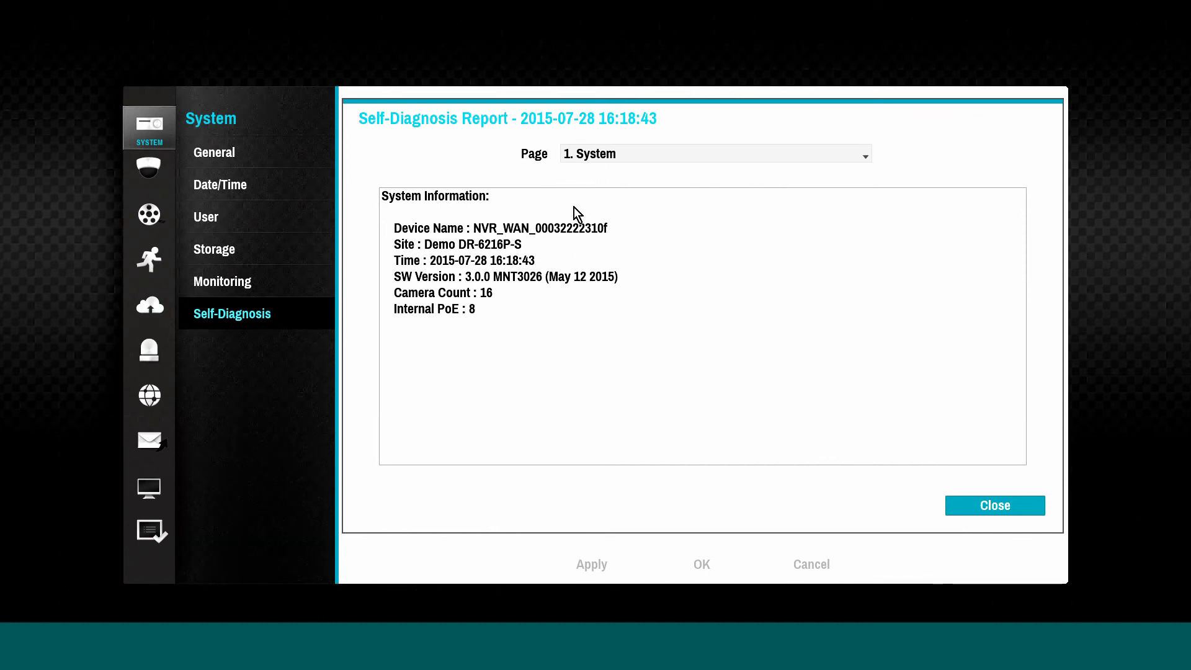
click(780, 158)
click(723, 177)
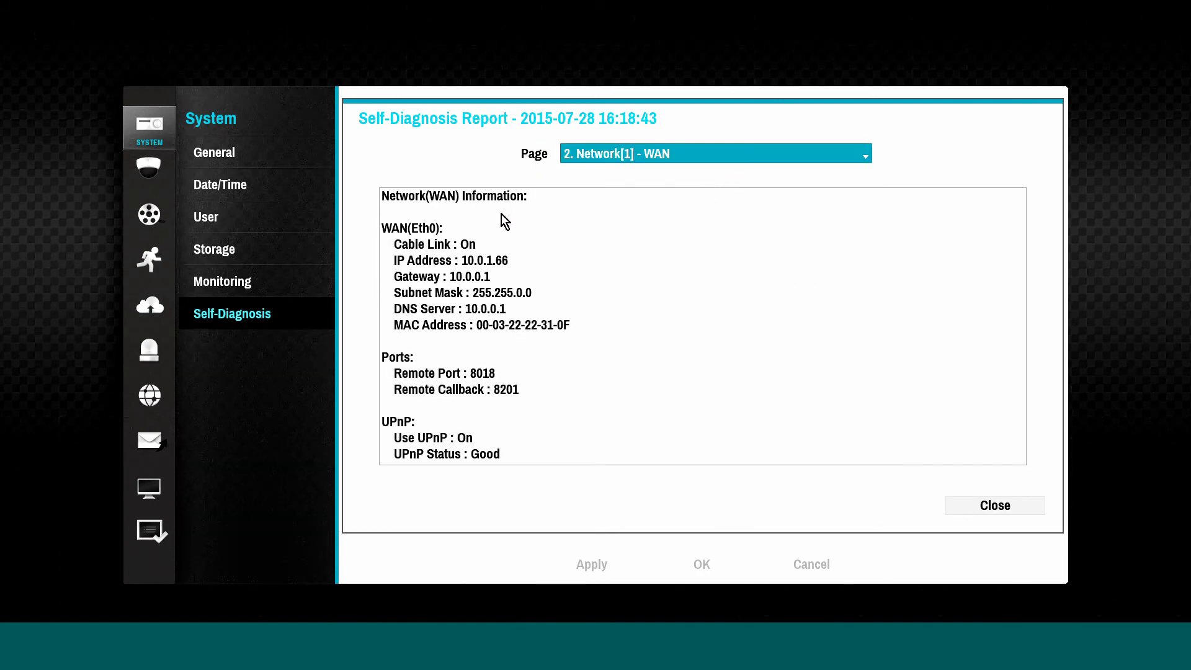
click(799, 156)
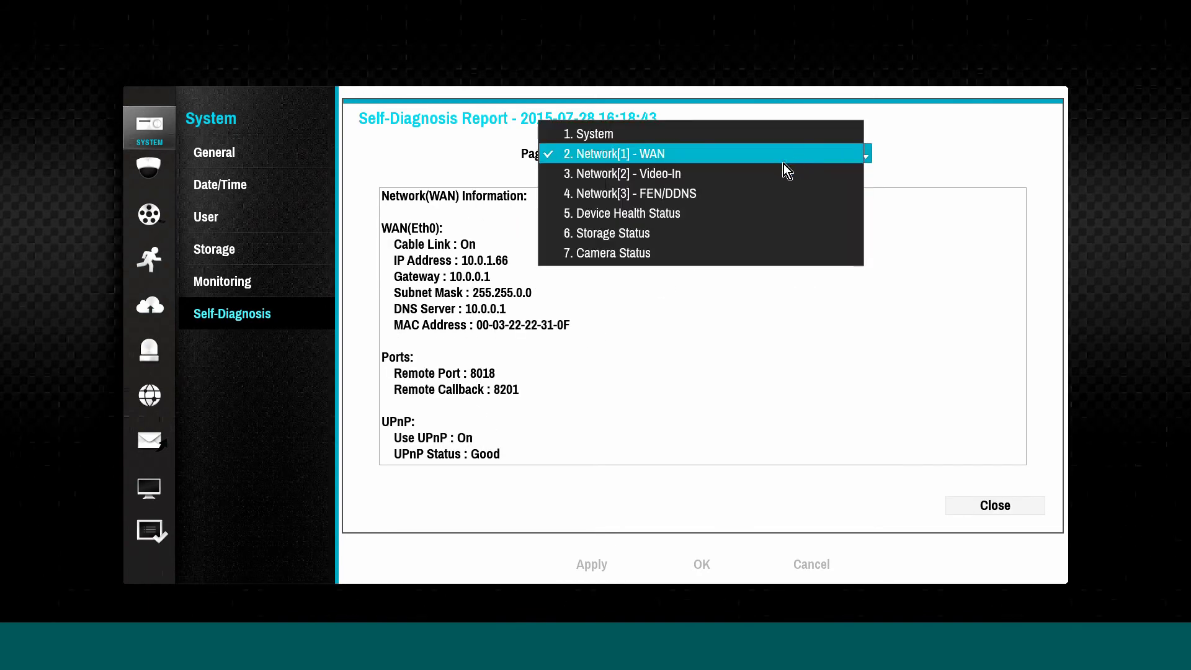
click(753, 214)
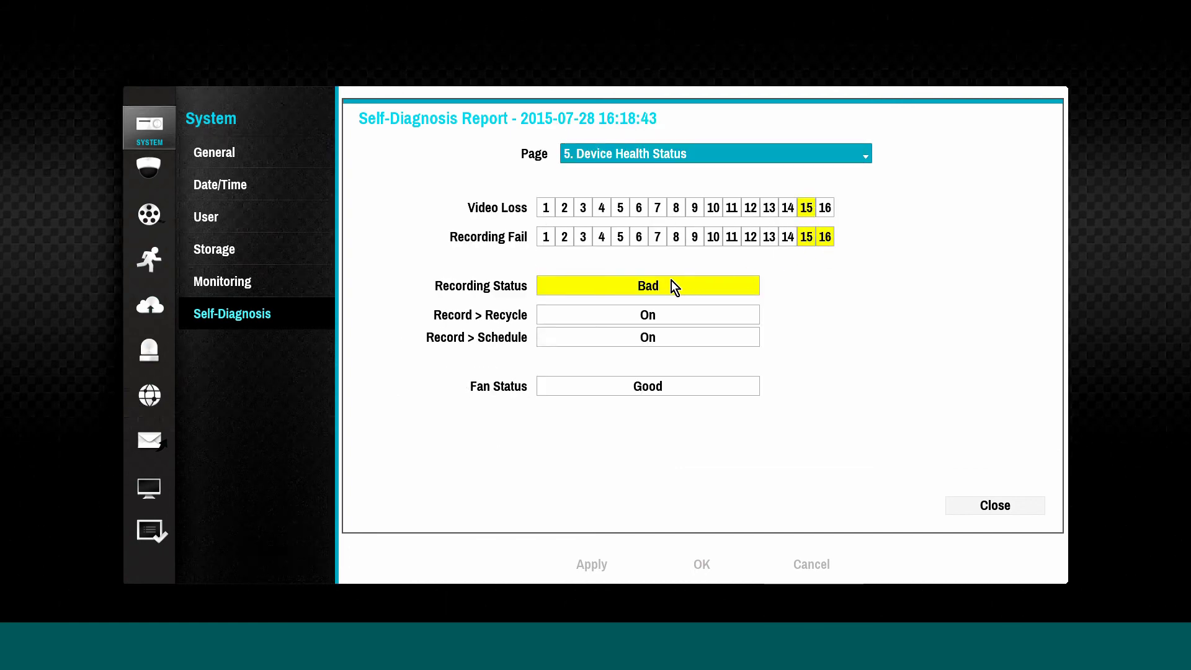
click(1004, 504)
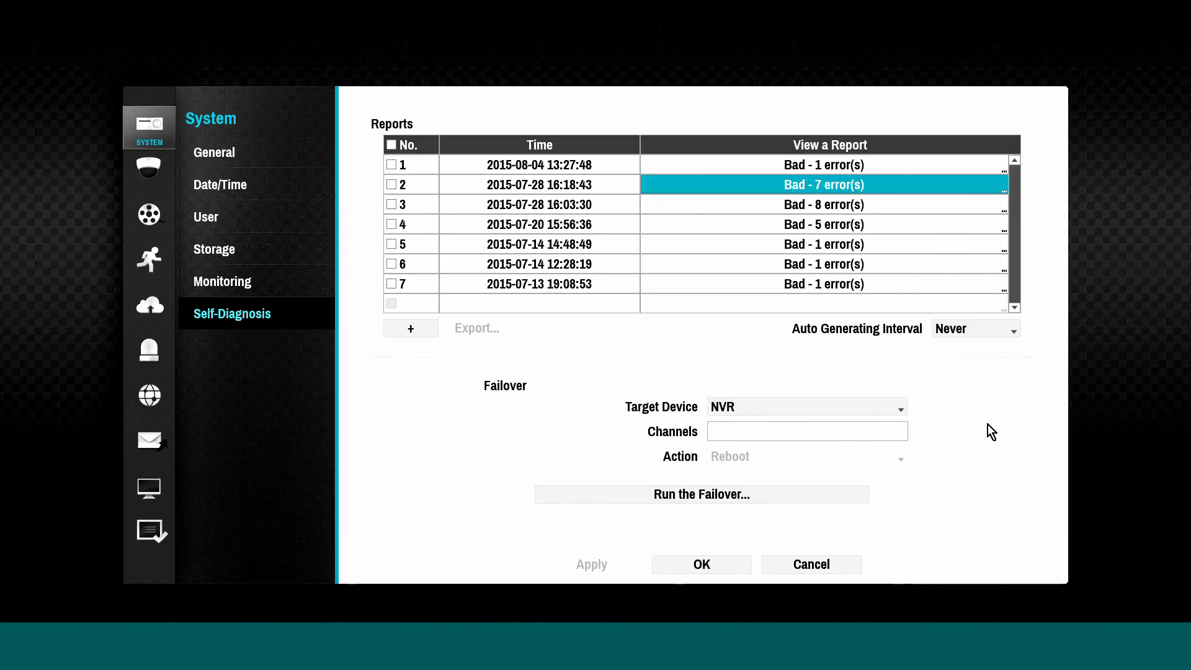
click(728, 566)
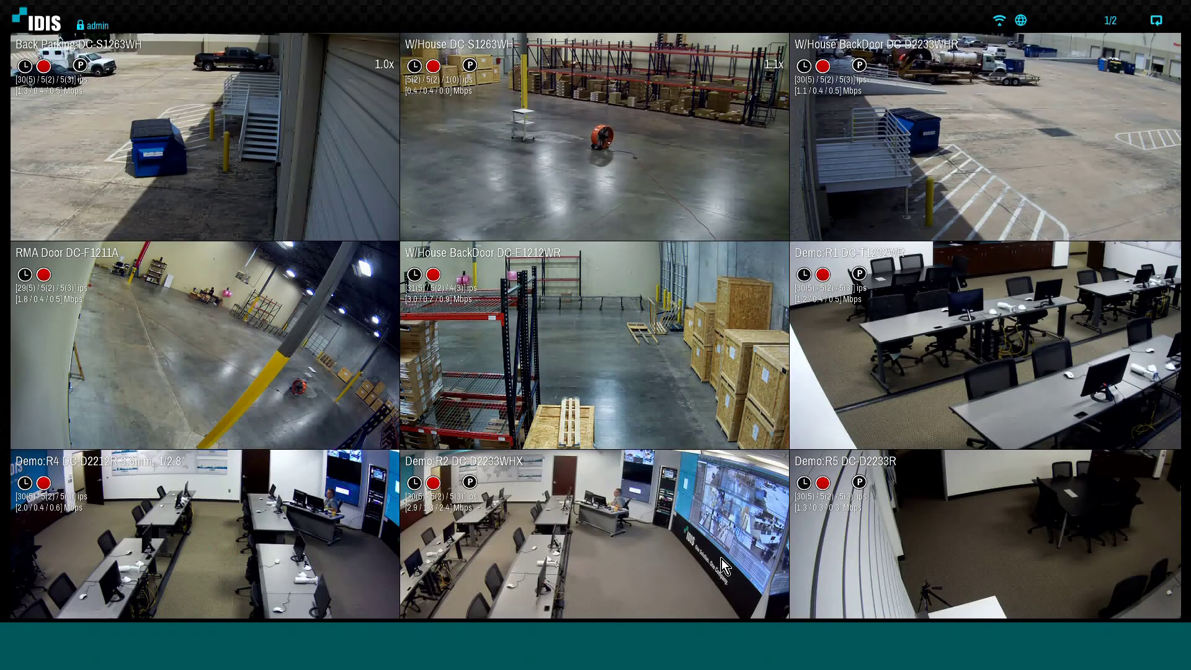